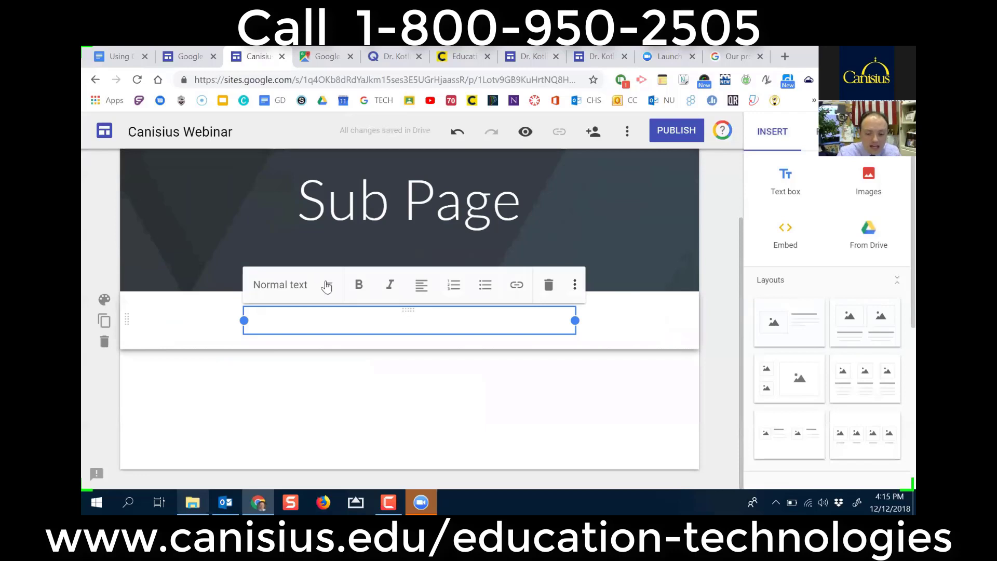
# Step: Enter "Test" in the empty text box below the Sub Page header, leaving it without a link
pyautogui.write('Test')
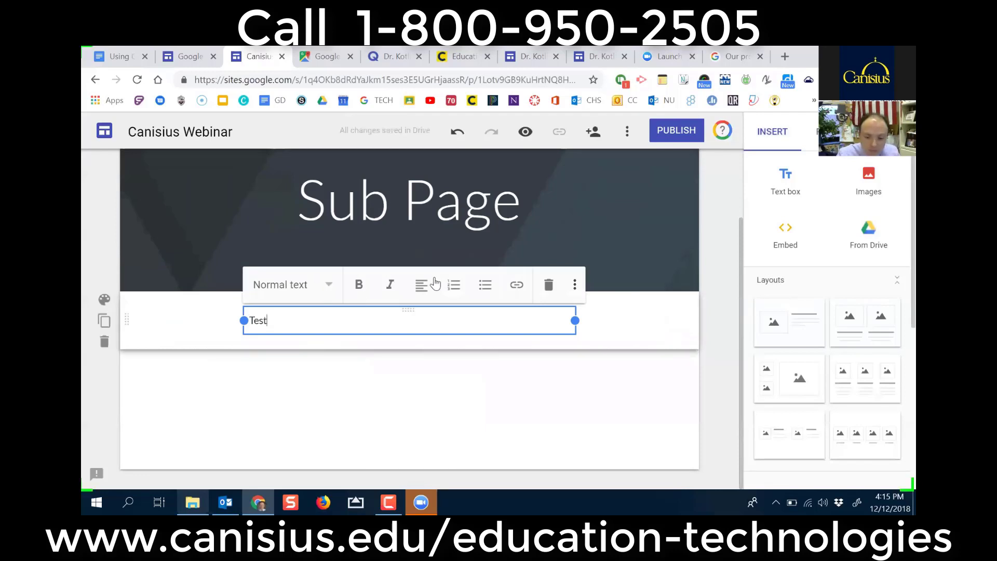
pyautogui.click(516, 293)
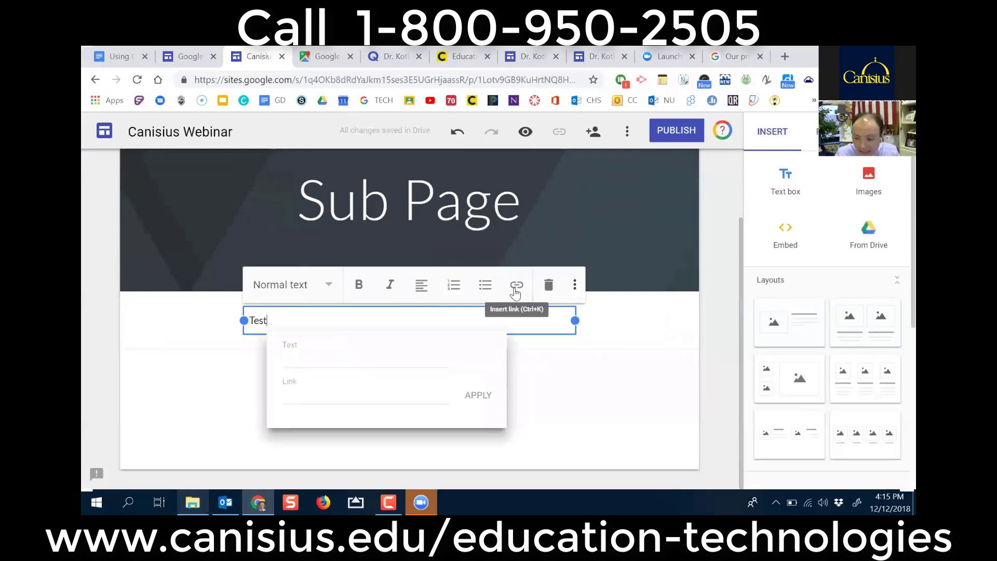
pyautogui.click(619, 370)
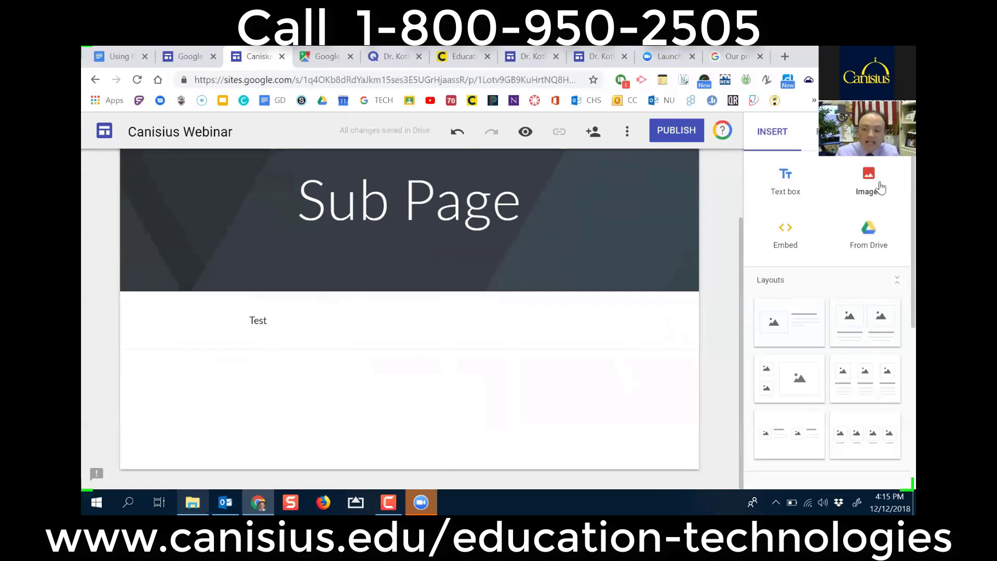
# Step: Add a second text box and move it into the same section, directly above the "Test" text box
pyautogui.click(785, 184)
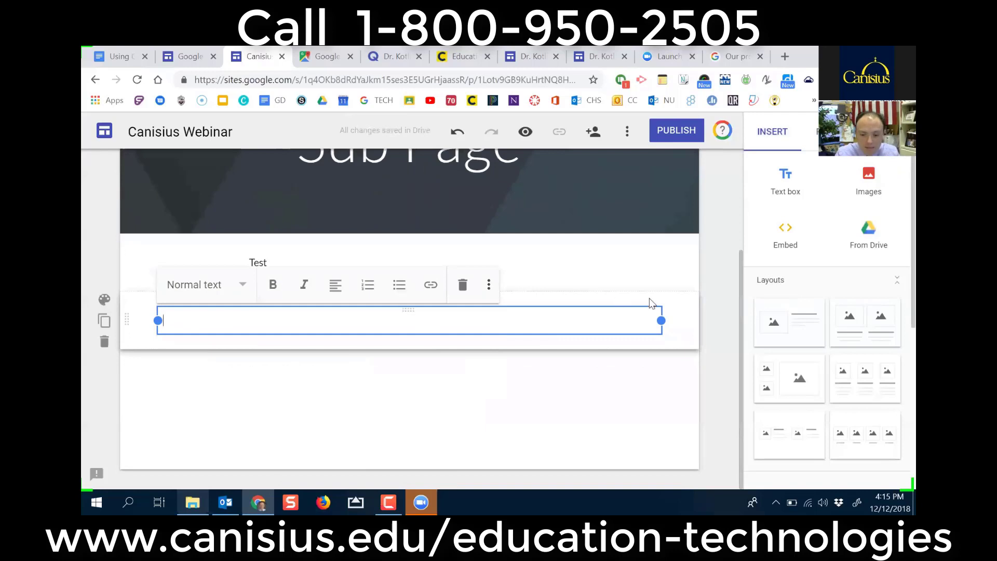
pyautogui.moveTo(623, 327); pyautogui.dragTo(416, 330)
pyautogui.moveTo(339, 301); pyautogui.dragTo(509, 255)
pyautogui.click(303, 285)
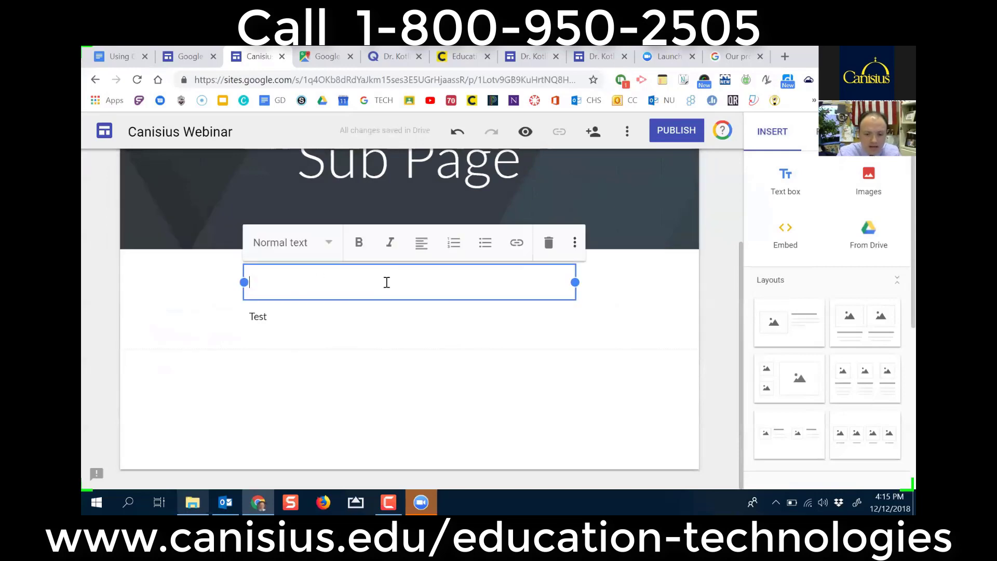
pyautogui.click(340, 330)
pyautogui.click(359, 285)
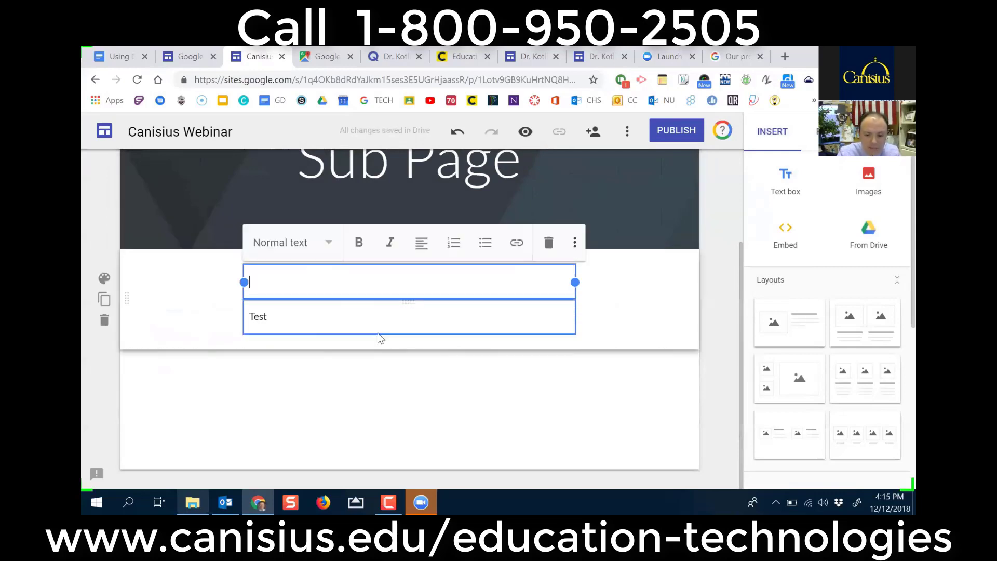
pyautogui.click(375, 306)
pyautogui.click(539, 322)
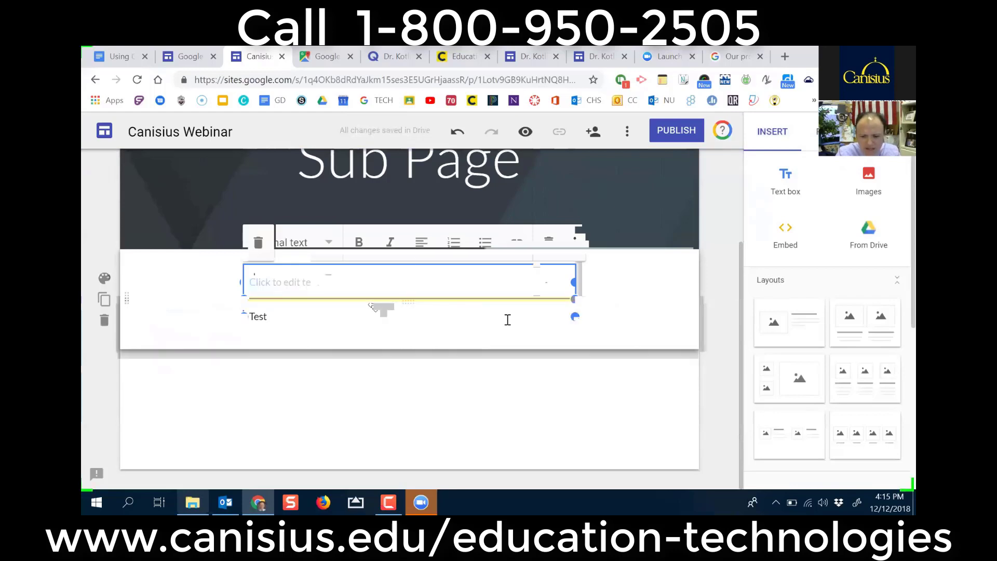
# Step: Narrow the "Test" text box to about half its width and format its text as a numbered list
pyautogui.moveTo(508, 320); pyautogui.dragTo(405, 330)
pyautogui.click(454, 277)
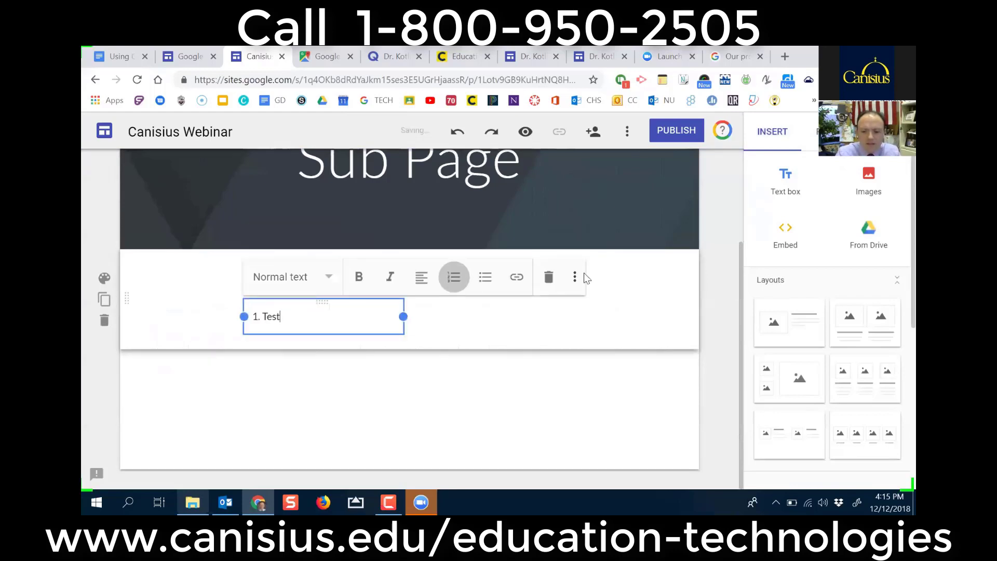
pyautogui.click(577, 281)
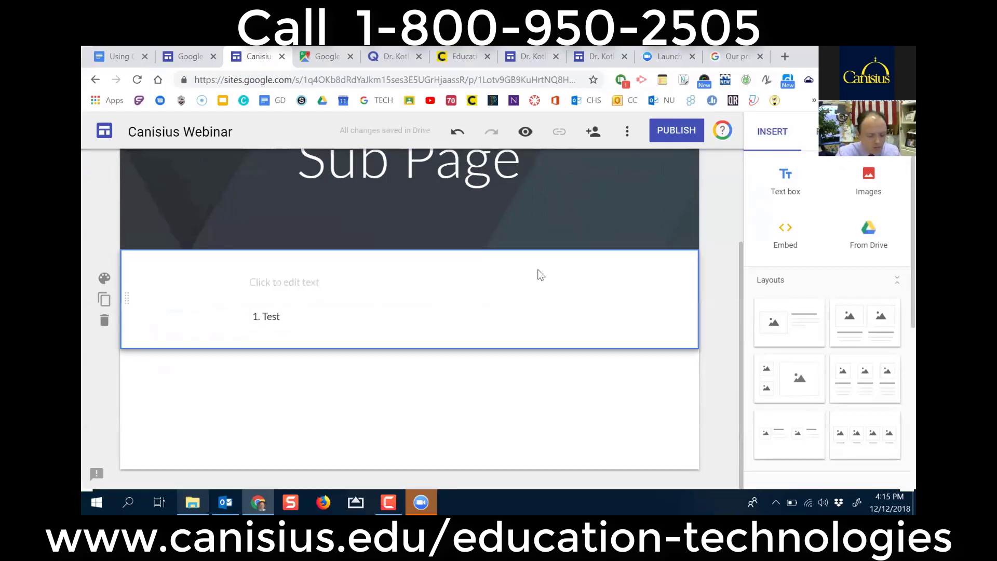
# Step: Move the empty text box into the same row as the numbered "Test" item, to its right
pyautogui.click(333, 275)
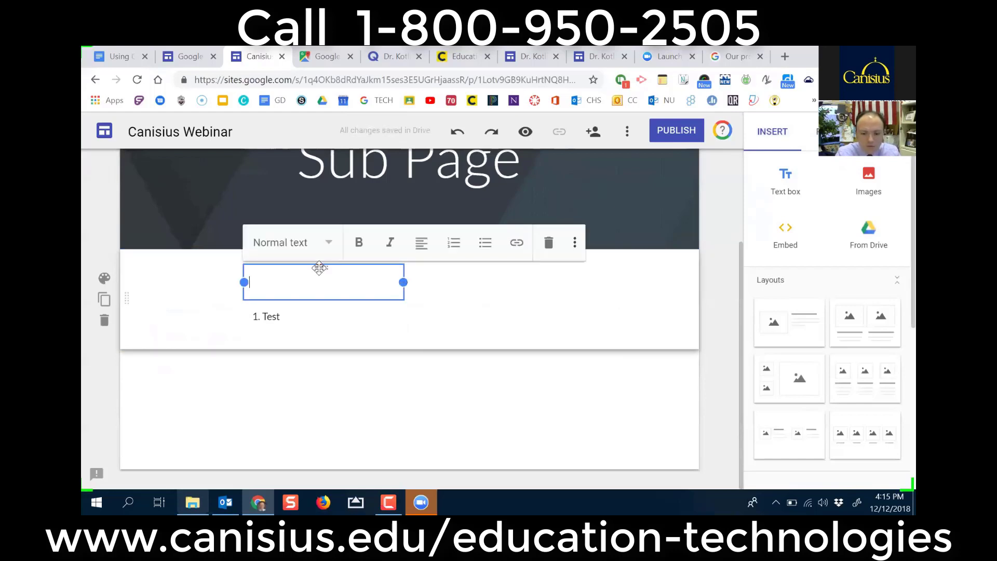
pyautogui.moveTo(326, 265); pyautogui.dragTo(529, 309)
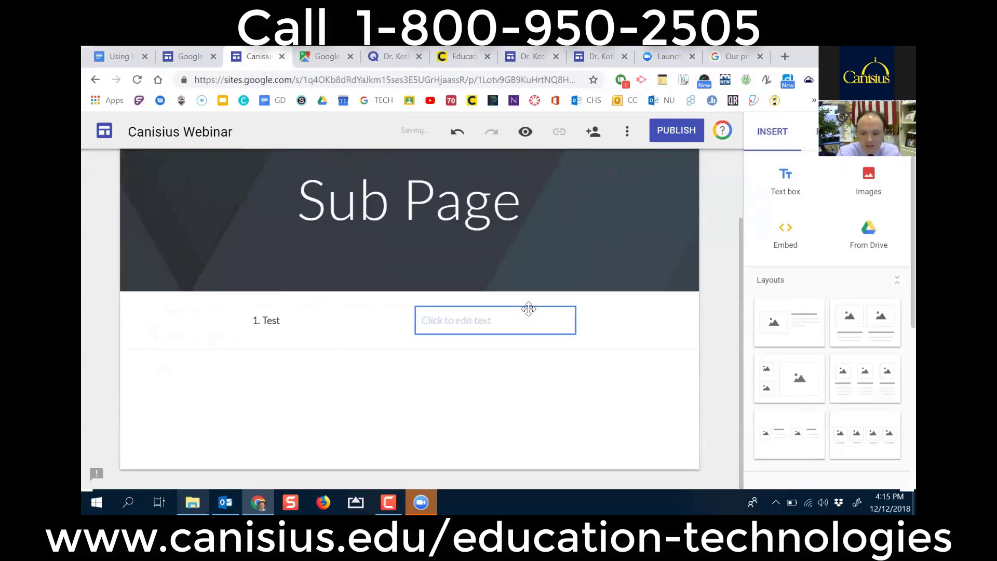
pyautogui.click(277, 325)
pyautogui.click(450, 321)
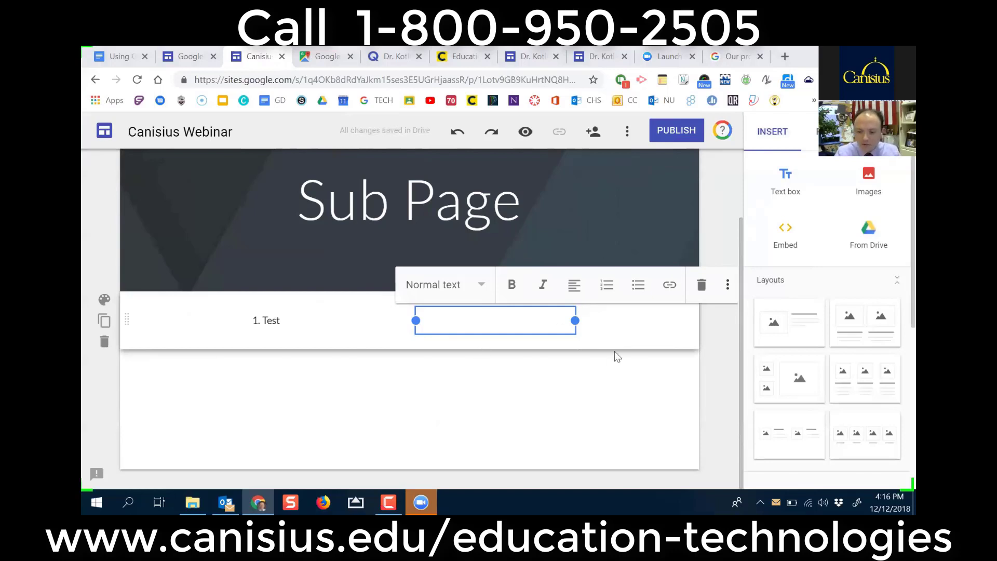
# Step: Review the sources for selecting an existing image, including image search, and close the picker without inserting anything
pyautogui.click(868, 177)
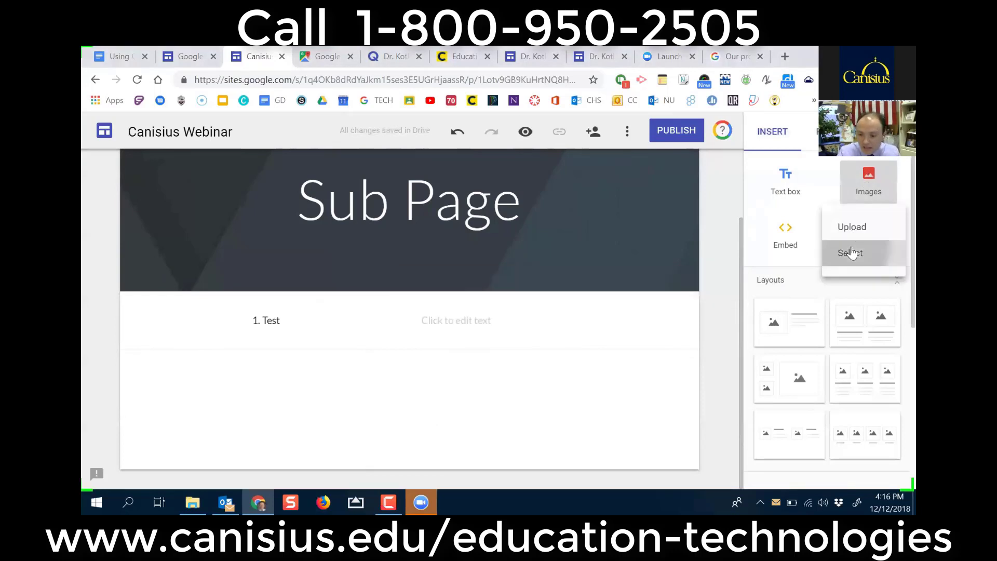
pyautogui.click(851, 252)
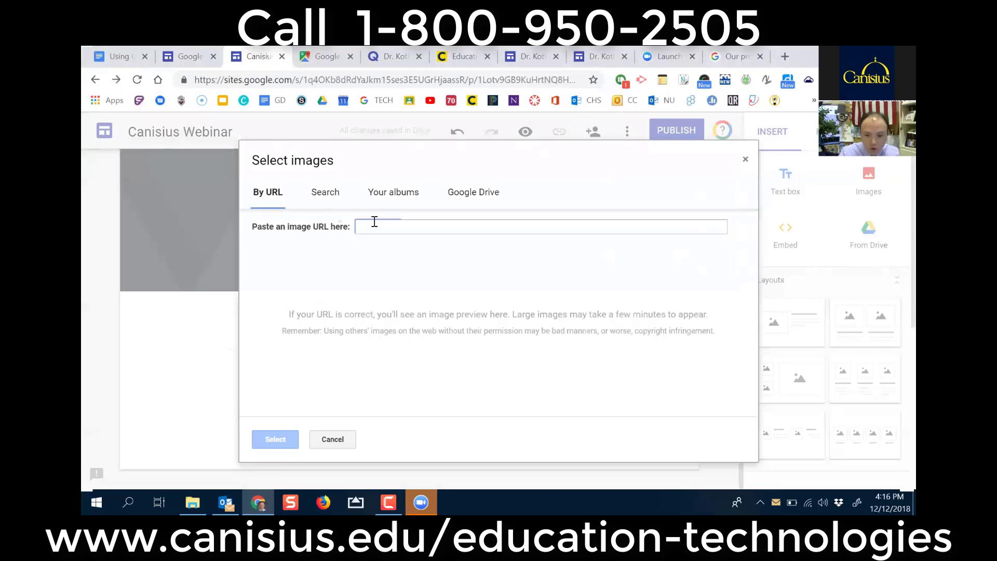
pyautogui.click(330, 197)
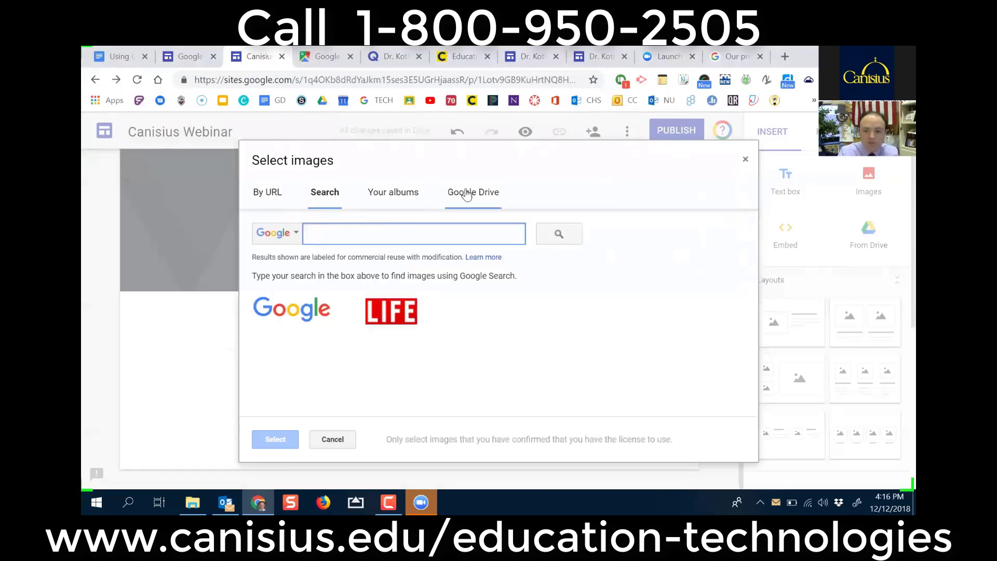
pyautogui.click(745, 161)
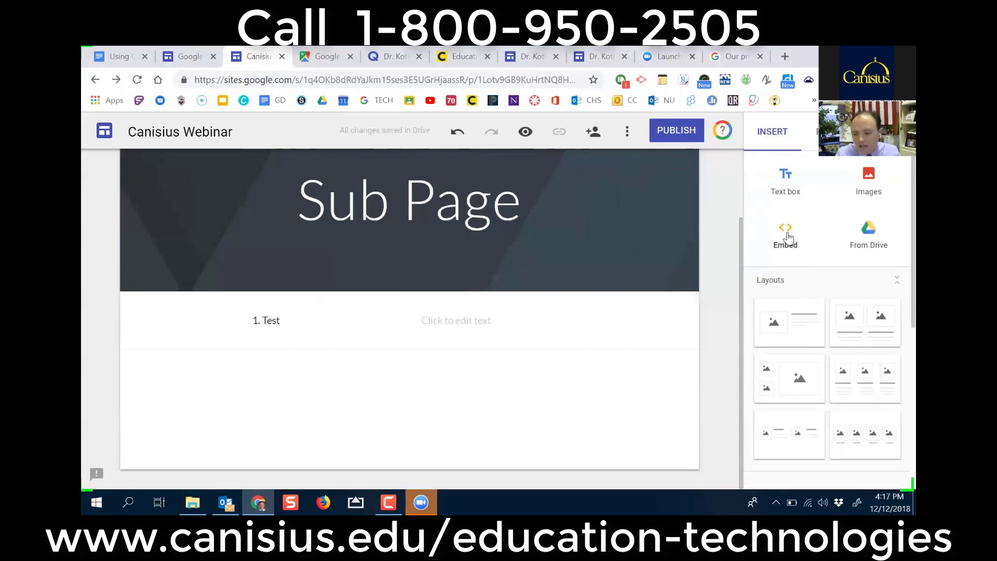
# Step: Examine the insertable page elements listed below the layouts, from Button and Divider through Forms and Charts
pyautogui.scroll(-4, 808, 390)
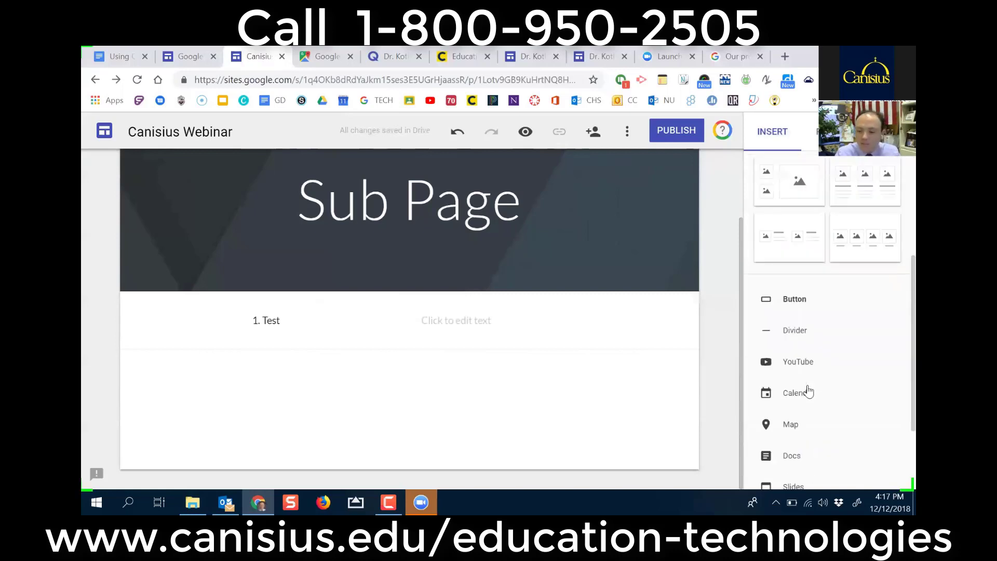
pyautogui.scroll(-2, 808, 391)
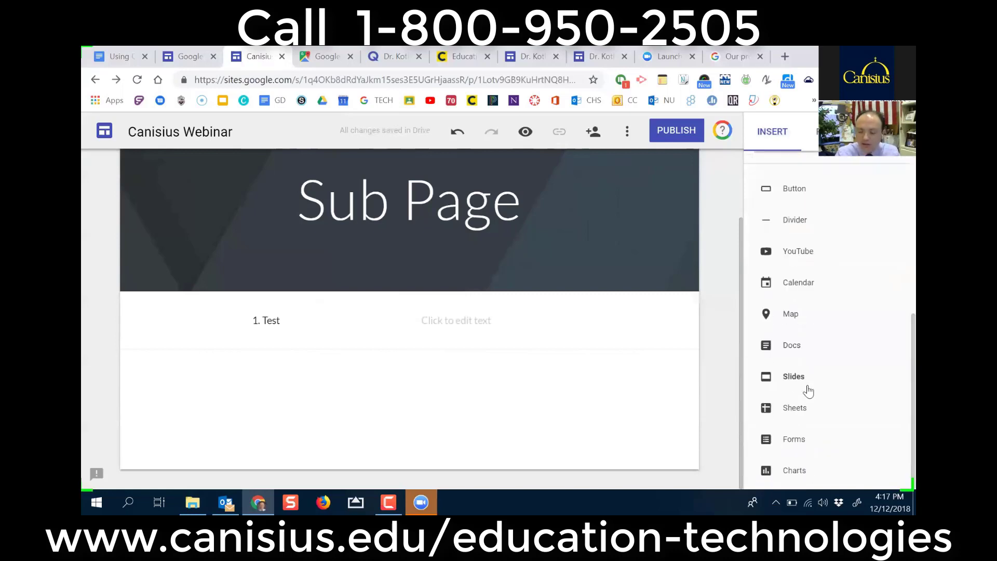
pyautogui.scroll(4, 809, 391)
pyautogui.scroll(-3, 808, 391)
pyautogui.scroll(2, 811, 390)
pyautogui.scroll(-2, 811, 391)
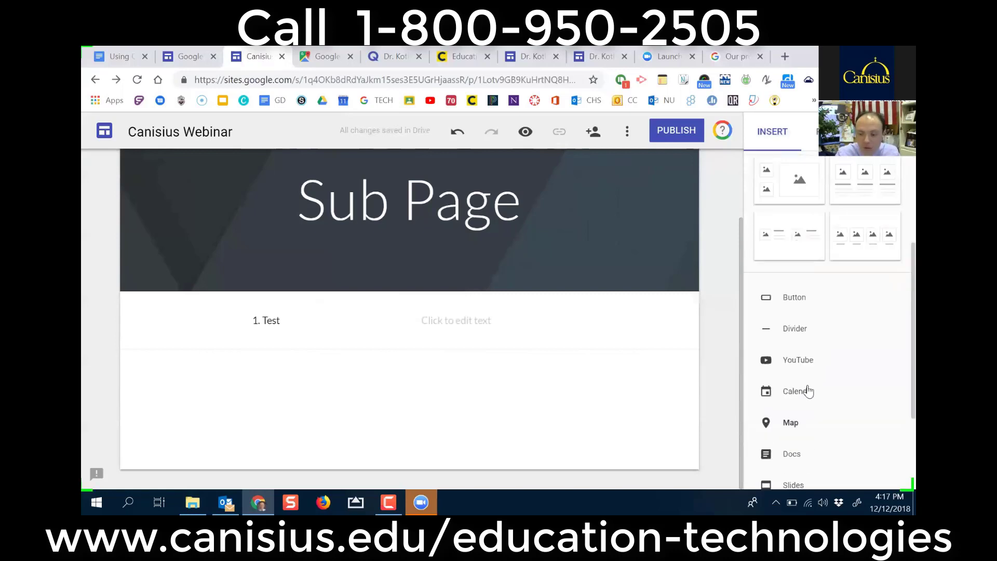
pyautogui.scroll(4, 810, 390)
pyautogui.scroll(-3, 809, 391)
pyautogui.scroll(-3, 808, 390)
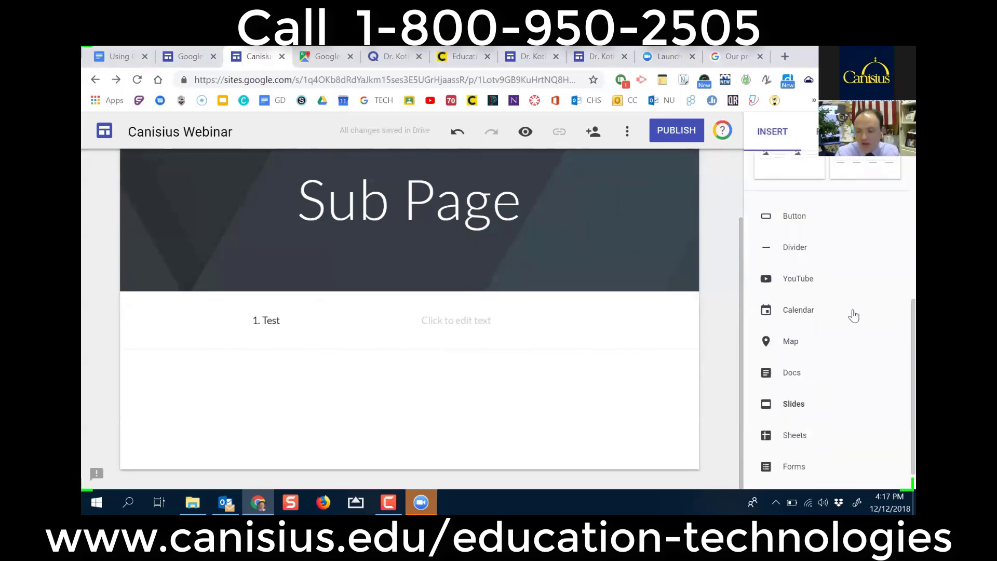
# Step: Start inserting a button and name it "Canisius Ed Tech Program"
pyautogui.click(794, 218)
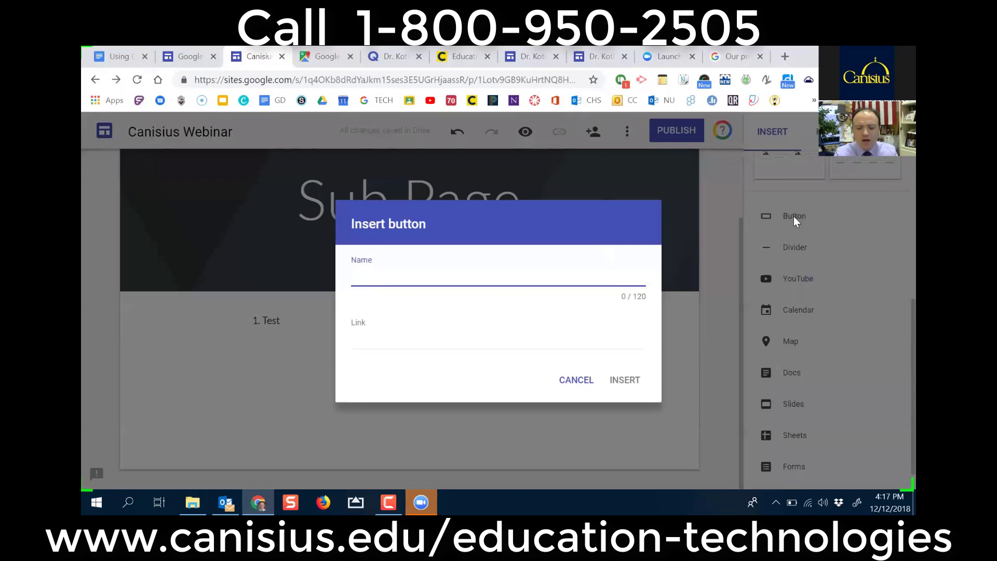
pyautogui.write('anisiu')
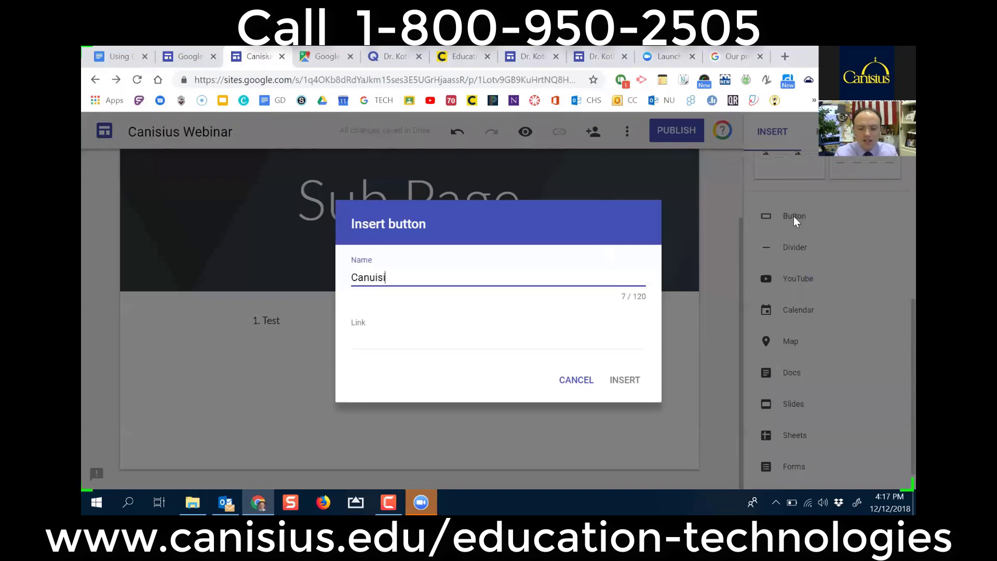
pyautogui.press('BackSpace')
pyautogui.press('BackSpace')
pyautogui.press('BackSpace')
pyautogui.write('sius Ed Tech')
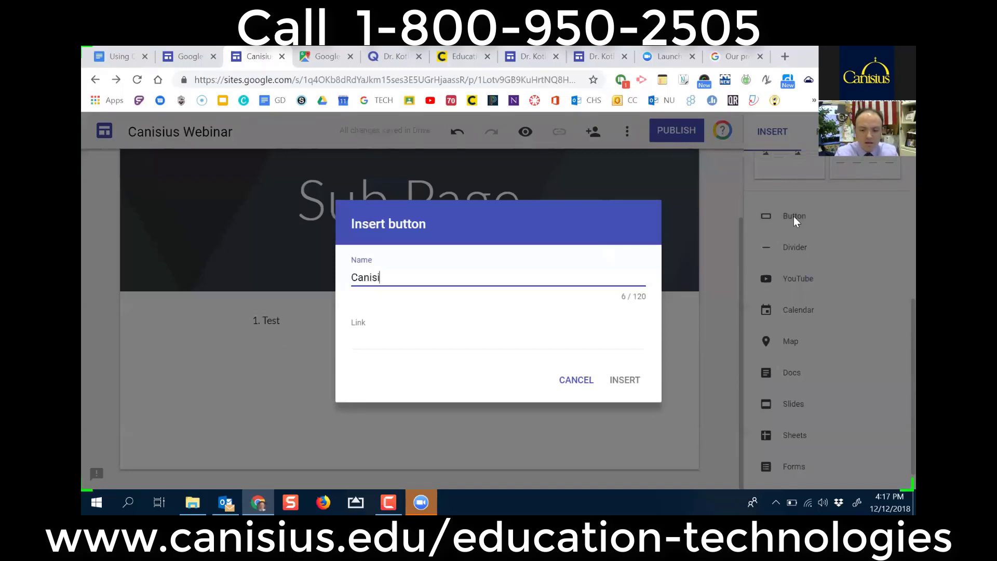
pyautogui.write(' P')
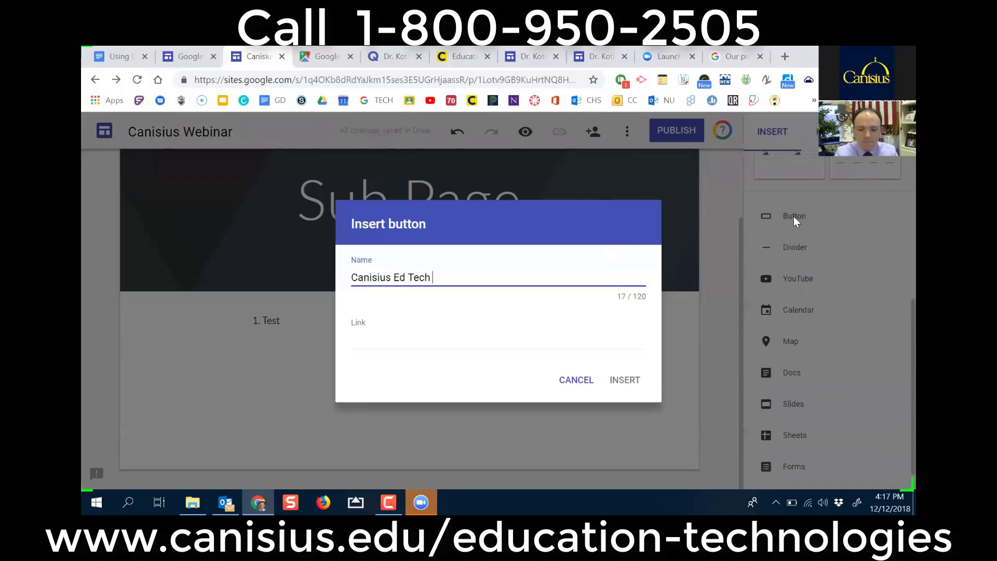
pyautogui.write('rogram')
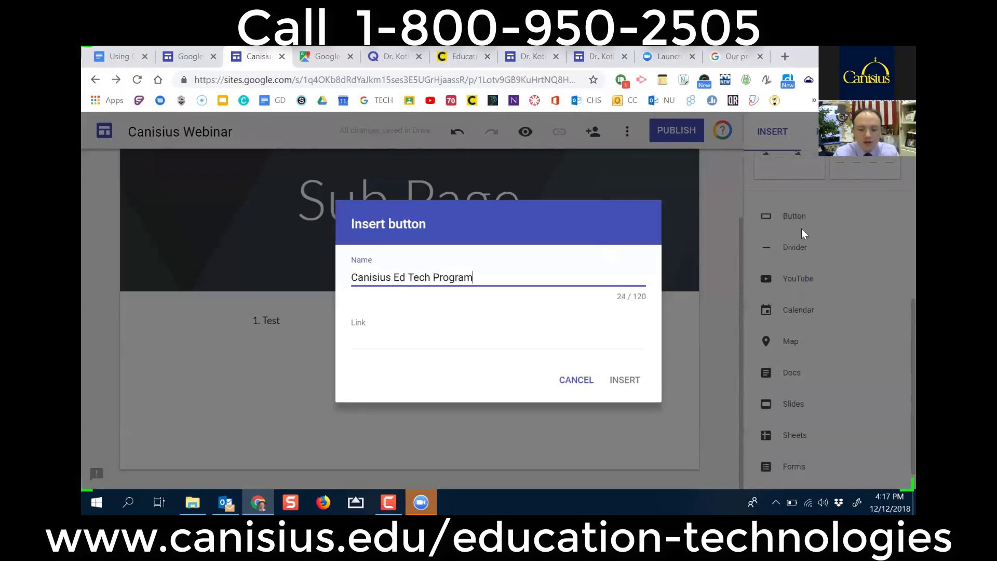
pyautogui.click(426, 346)
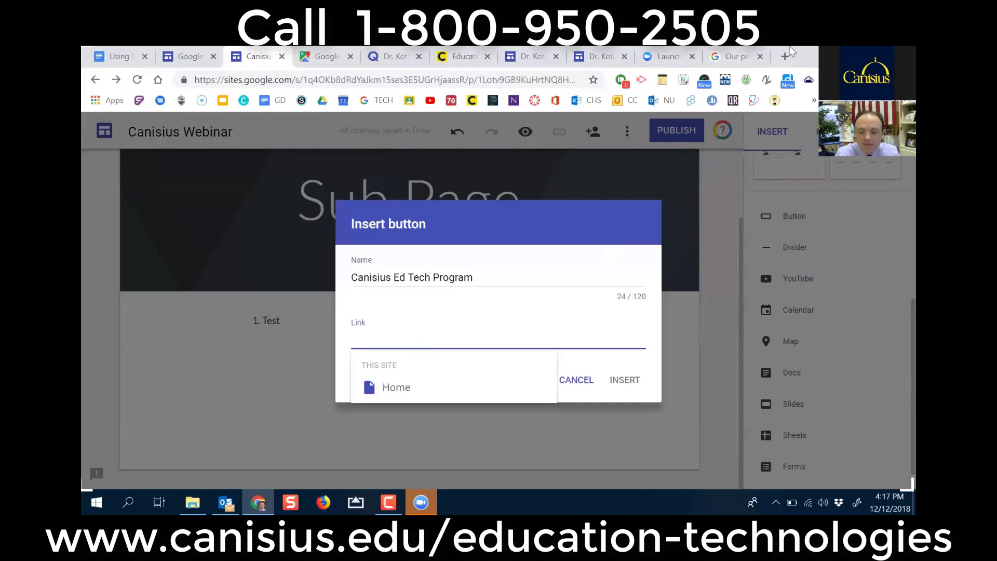
pyautogui.click(462, 56)
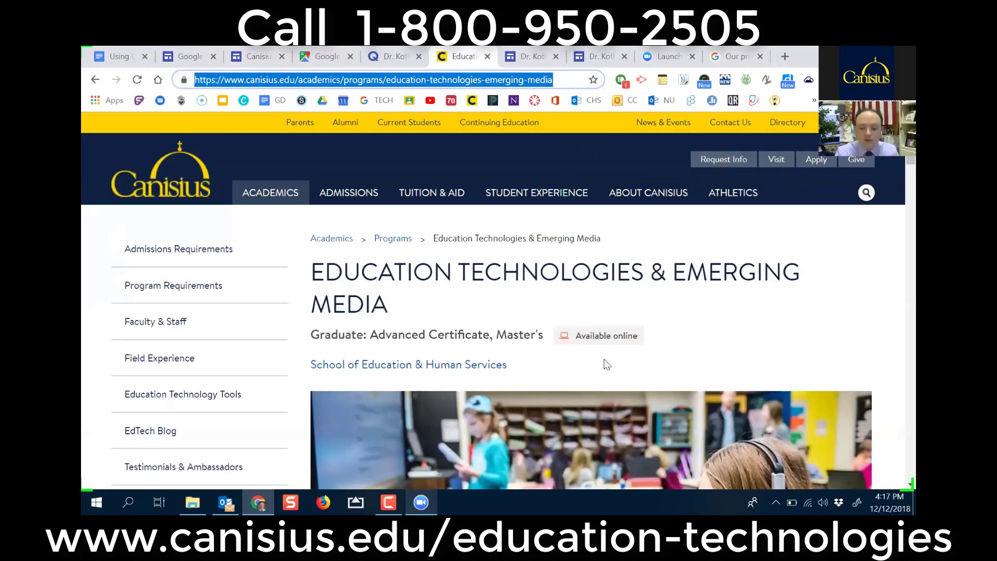
pyautogui.scroll(-4, 604, 359)
pyautogui.scroll(-1, 560, 375)
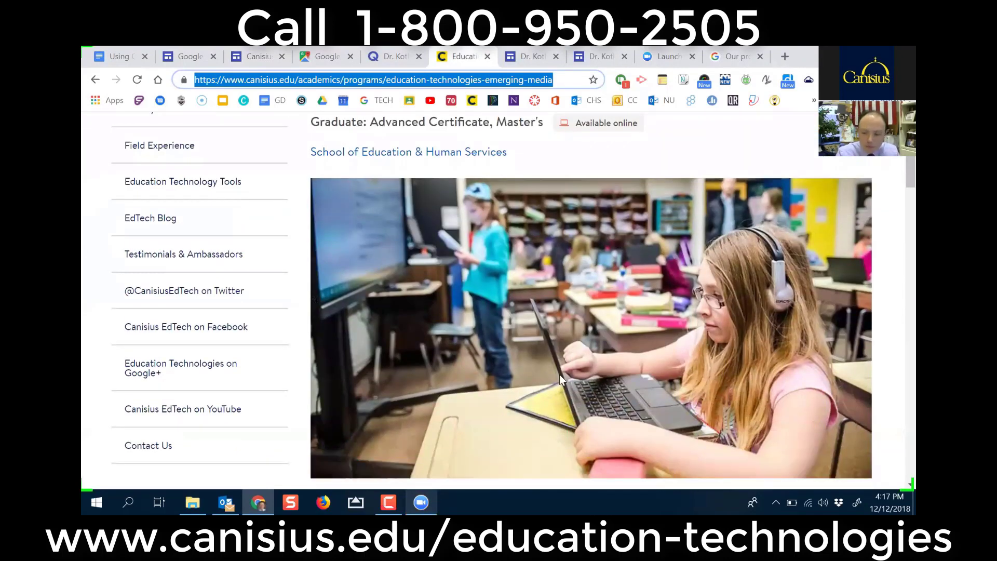
pyautogui.scroll(4, 560, 375)
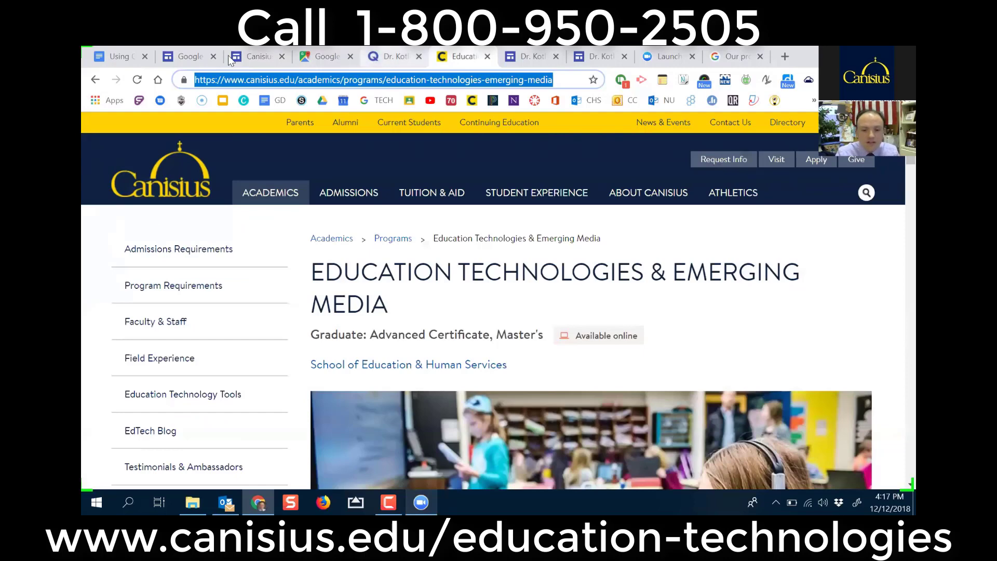
pyautogui.click(190, 56)
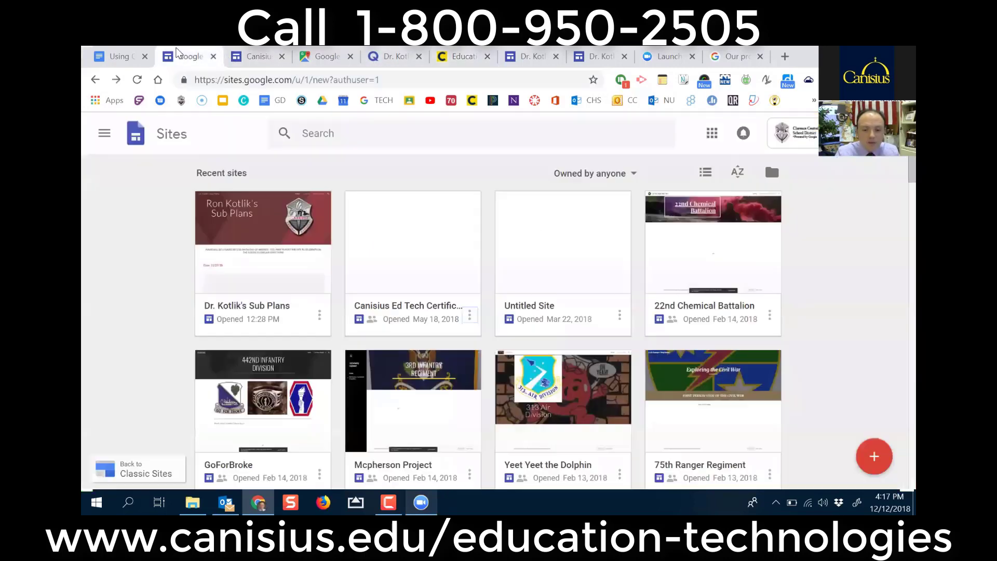
pyautogui.click(255, 56)
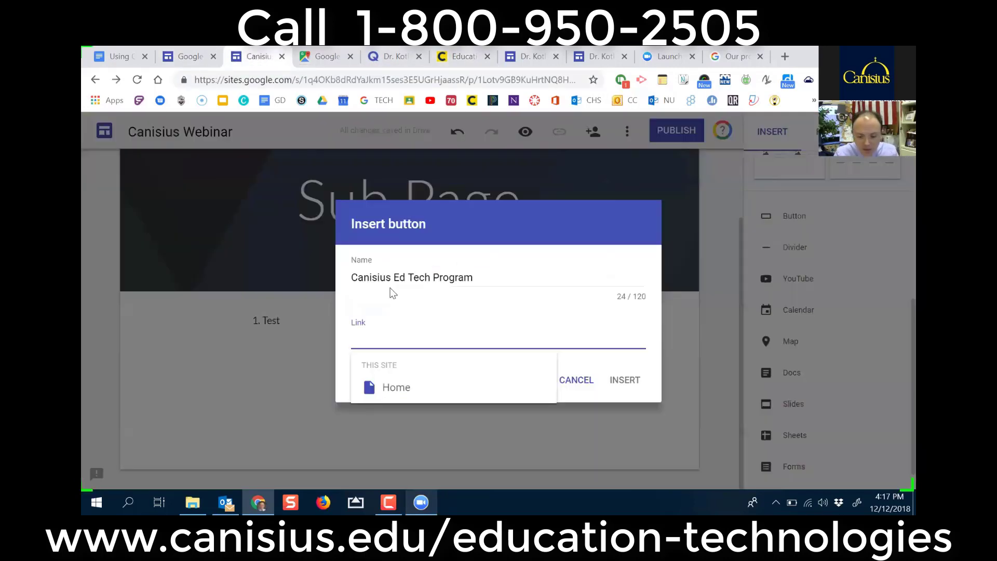
pyautogui.write('https://www.canisius.edu/academics/programs/education-technologies-emerging-readiness')
pyautogui.click(626, 382)
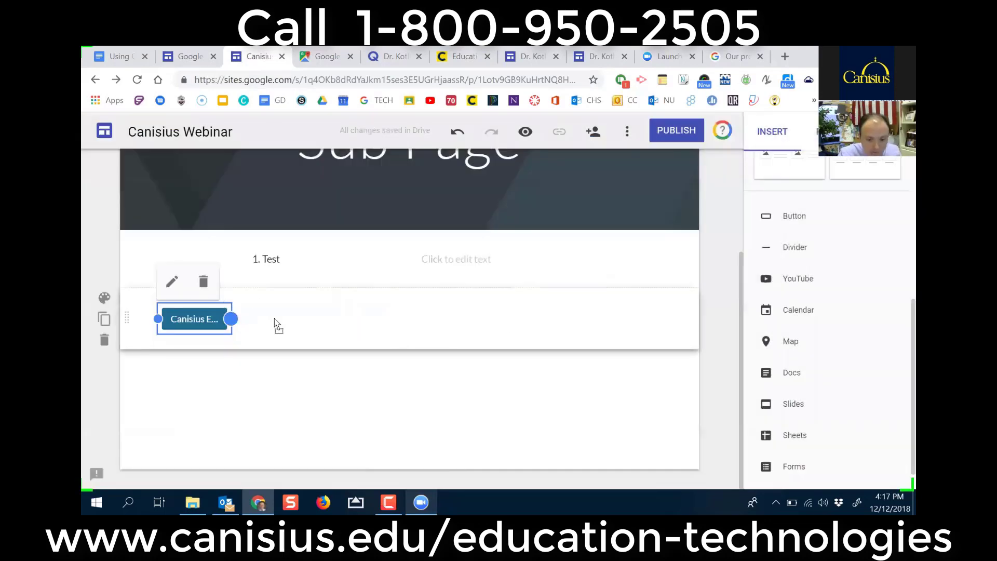
# Step: Widen the new button on the page until its full name fits, and deselect it
pyautogui.moveTo(232, 319); pyautogui.dragTo(341, 326)
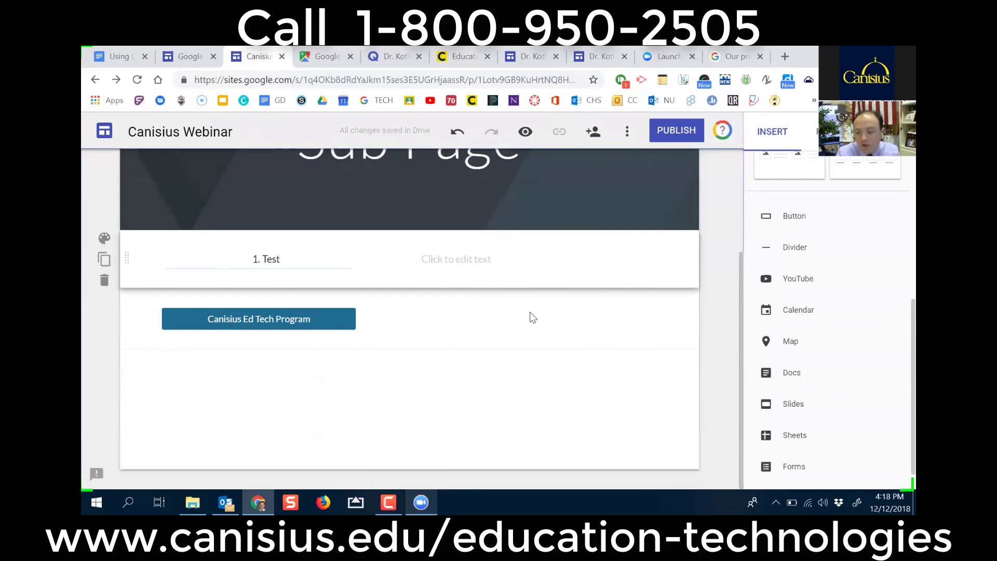
pyautogui.click(323, 320)
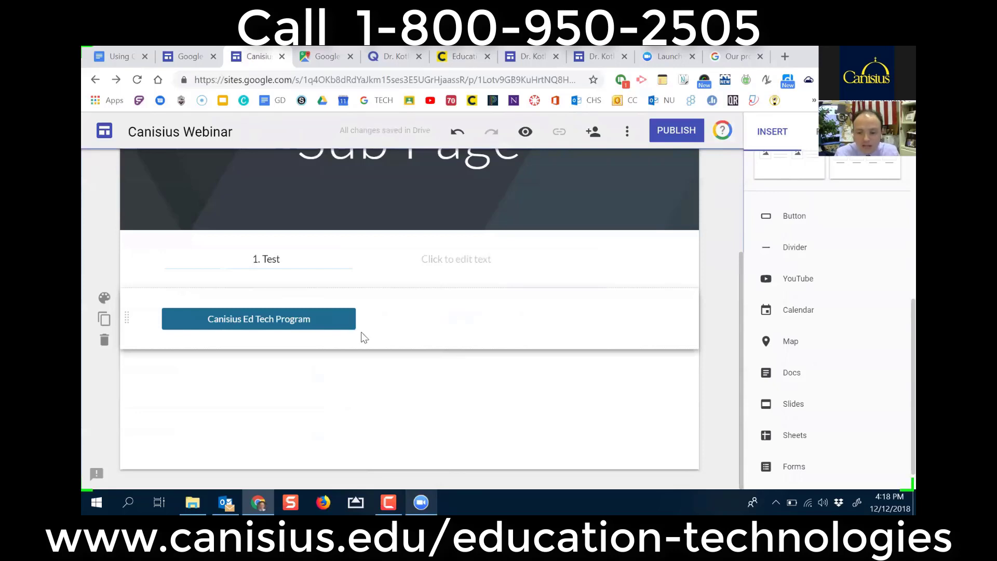
pyautogui.click(510, 261)
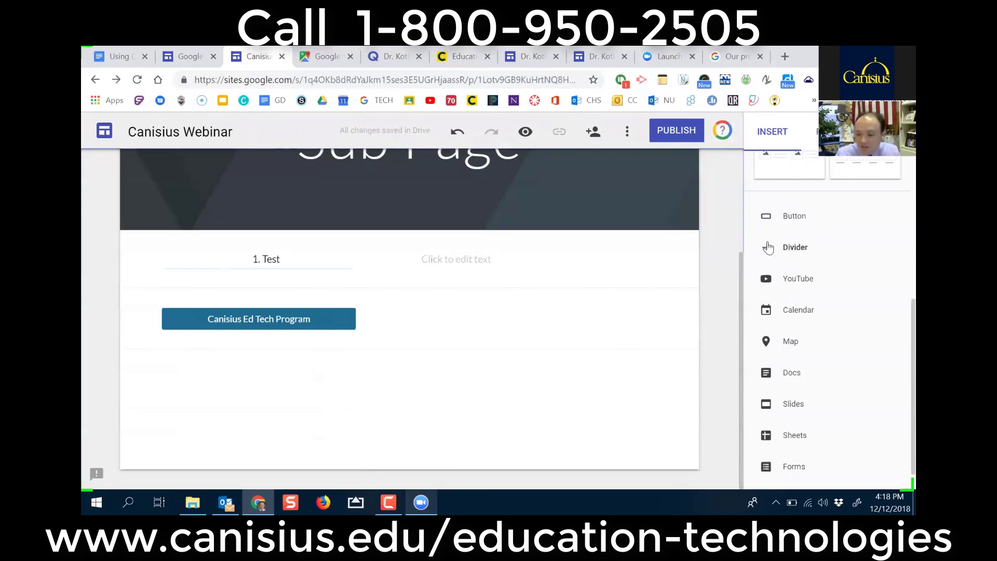
# Step: Start inserting a YouTube video and search for "christmas"
pyautogui.click(793, 280)
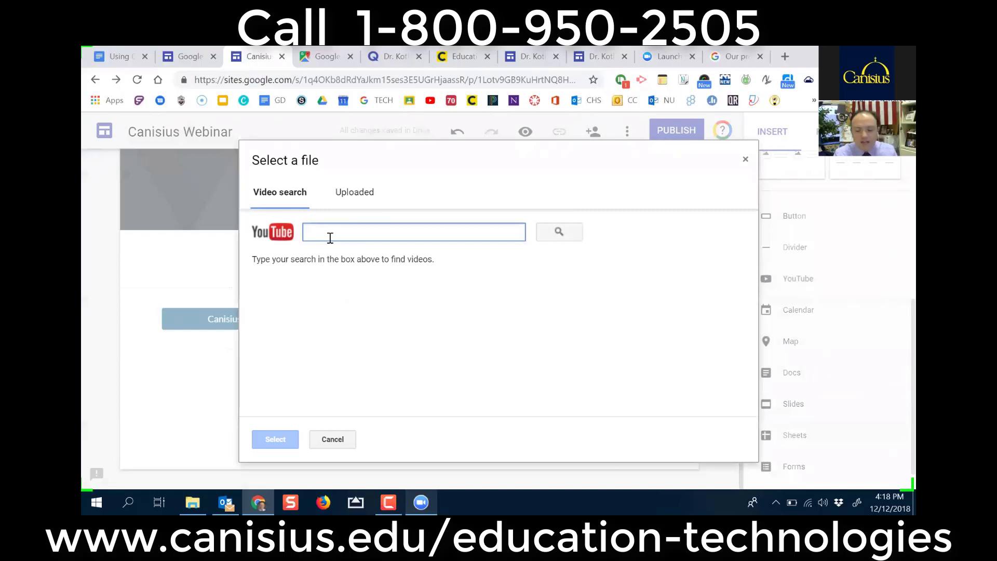
pyautogui.write('chri')
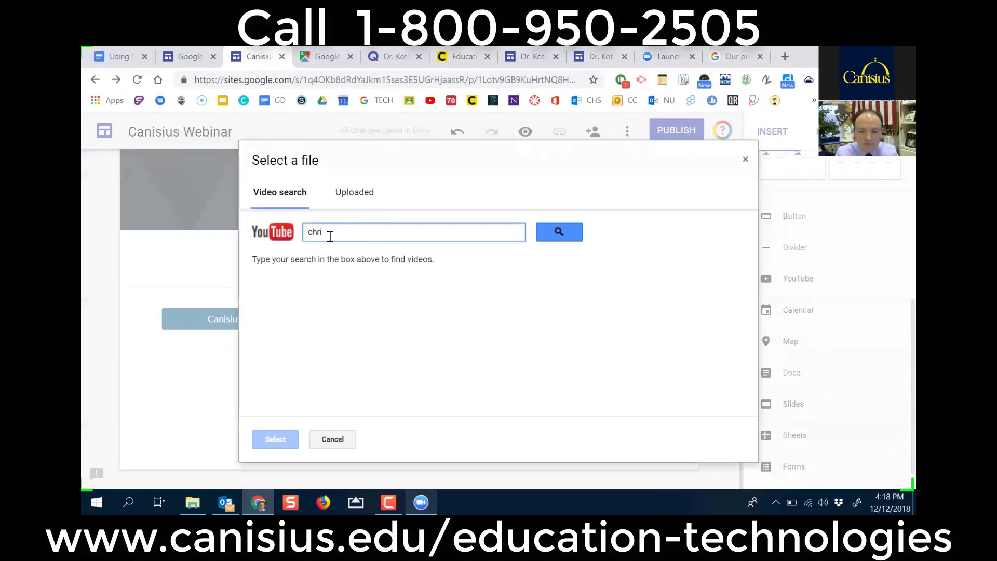
pyautogui.write('stmas')
pyautogui.press('Return')
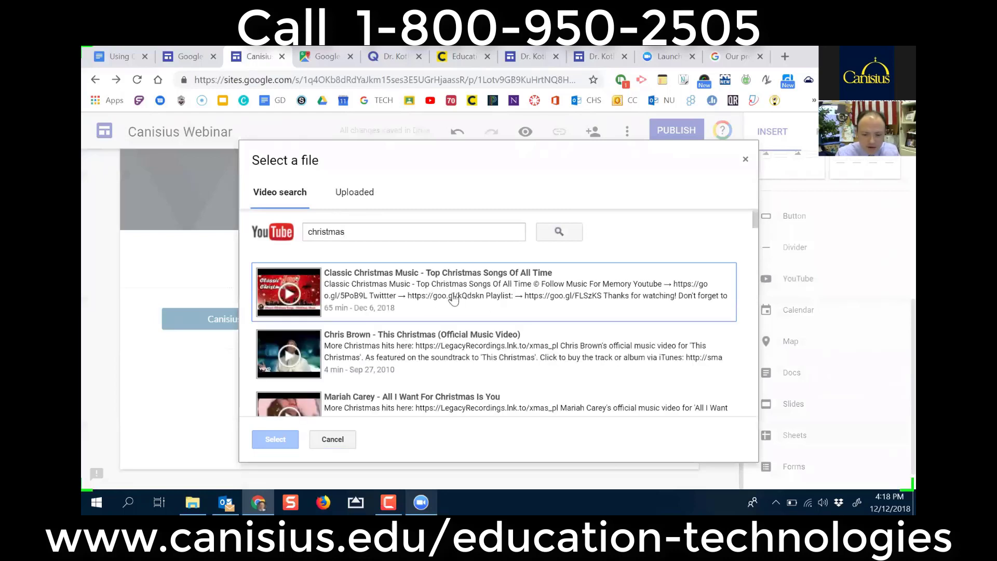
# Step: Choose only the "Mariah Carey - All I Want For Christmas Is You" video from the results and insert it on the page
pyautogui.click(422, 356)
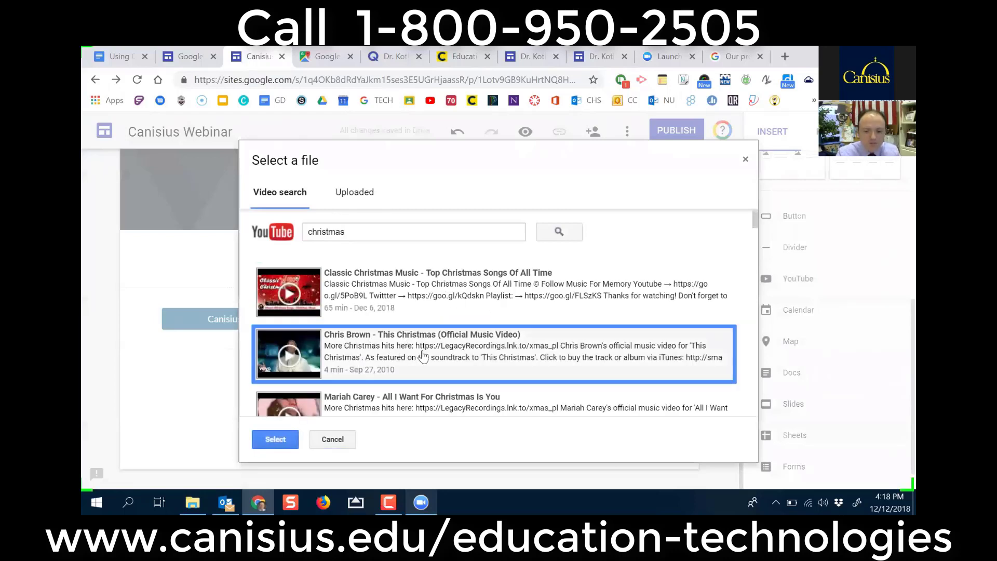
pyautogui.scroll(-1, 440, 398)
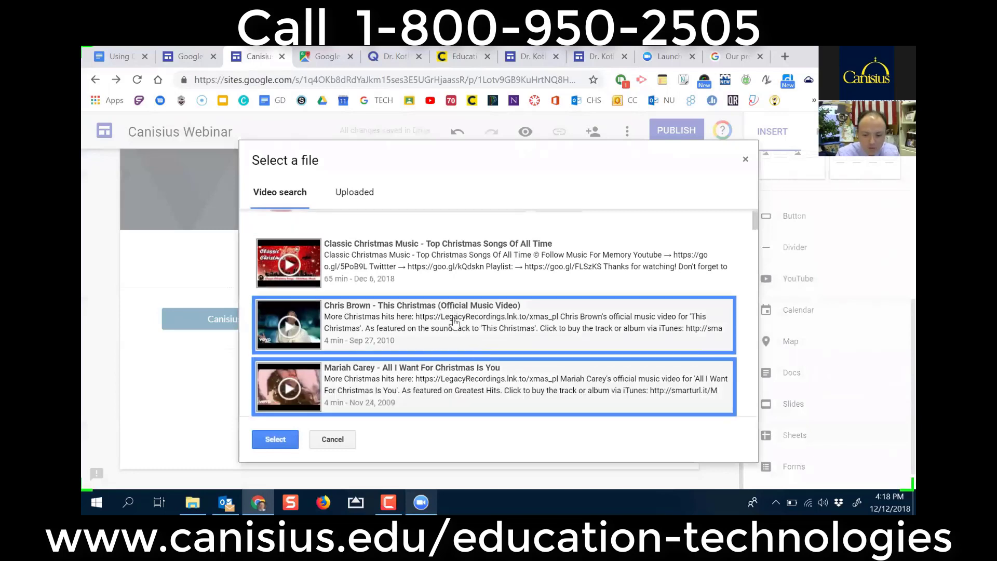
pyautogui.click(394, 393)
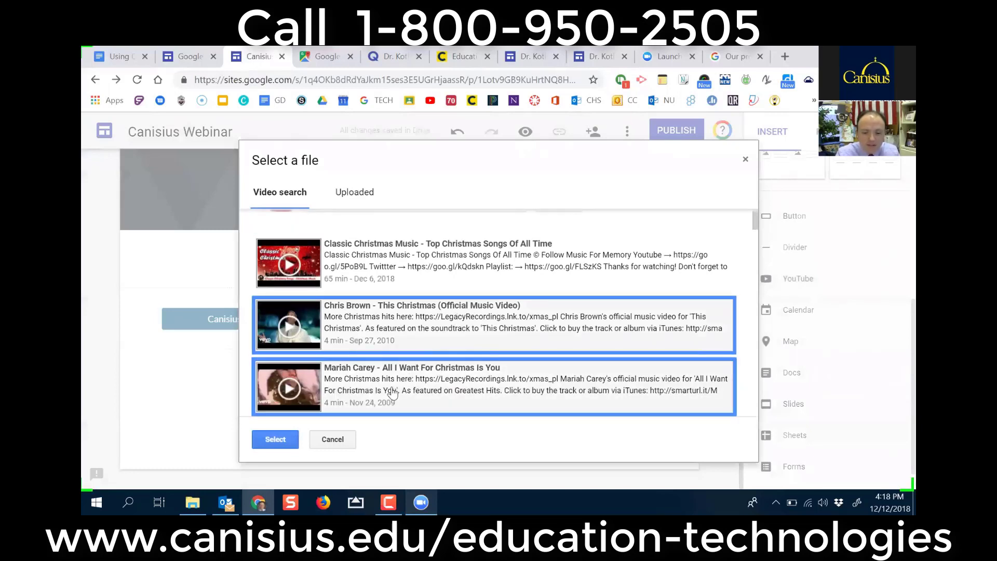
pyautogui.click(349, 341)
pyautogui.click(275, 440)
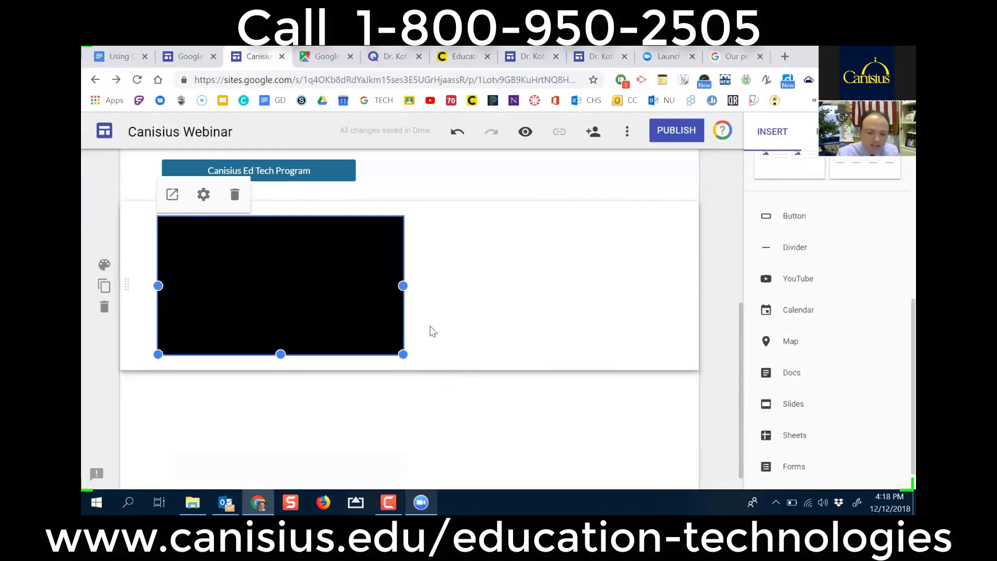
# Step: Enlarge the inserted video and move it to the middle of its section below the Canisius Ed Tech Program button
pyautogui.moveTo(404, 355); pyautogui.dragTo(461, 390)
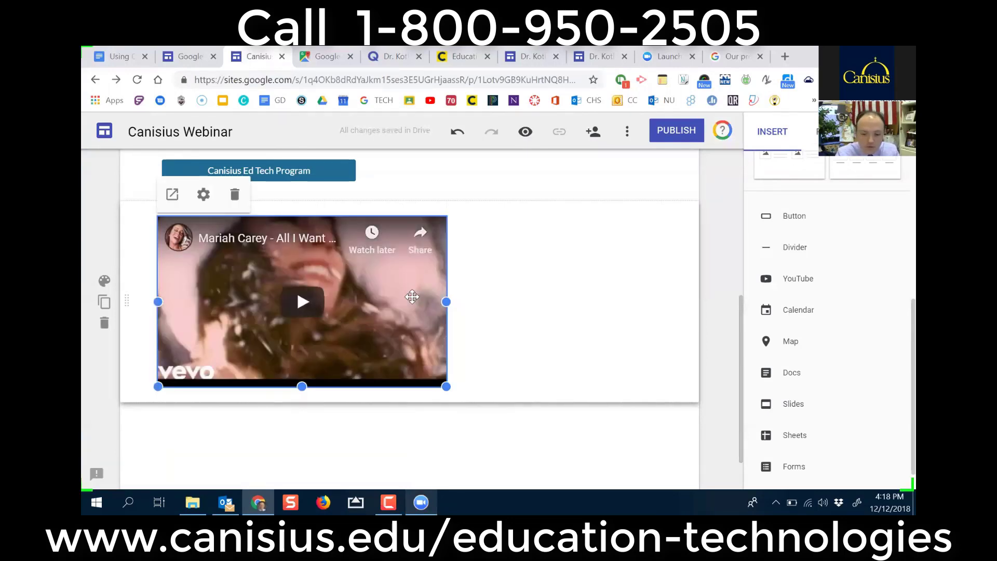
pyautogui.moveTo(410, 296); pyautogui.dragTo(628, 323)
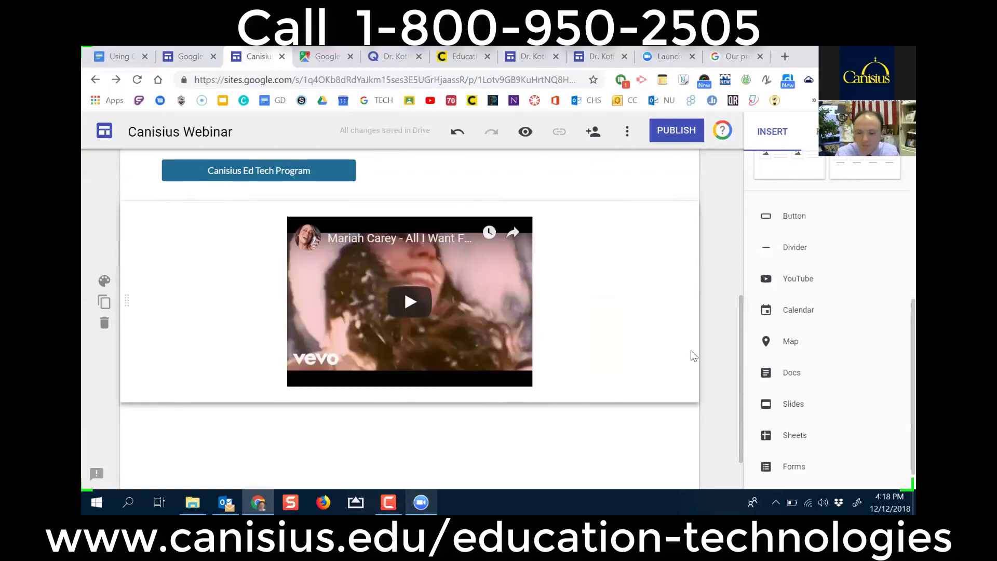
pyautogui.scroll(-1, 625, 301)
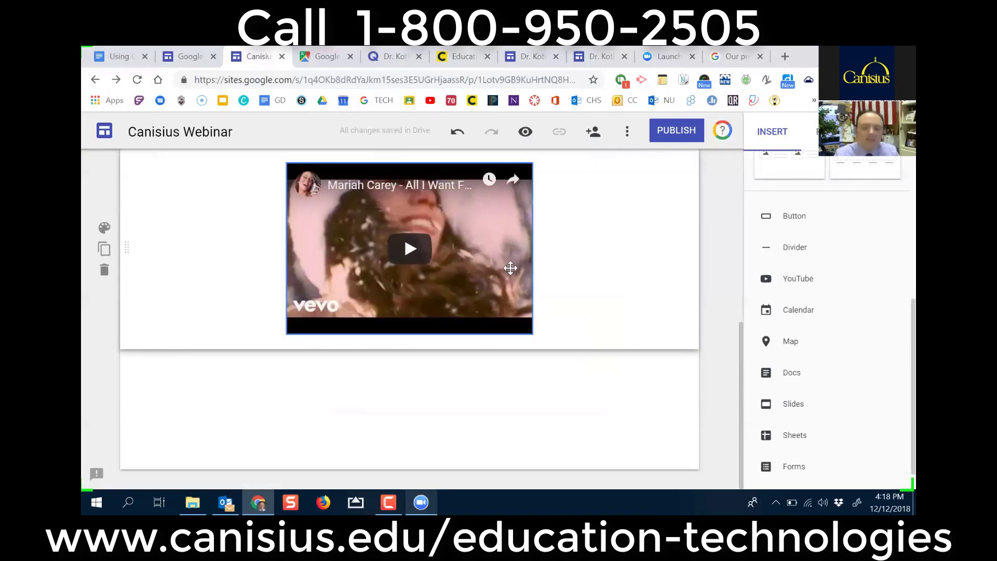
pyautogui.click(786, 312)
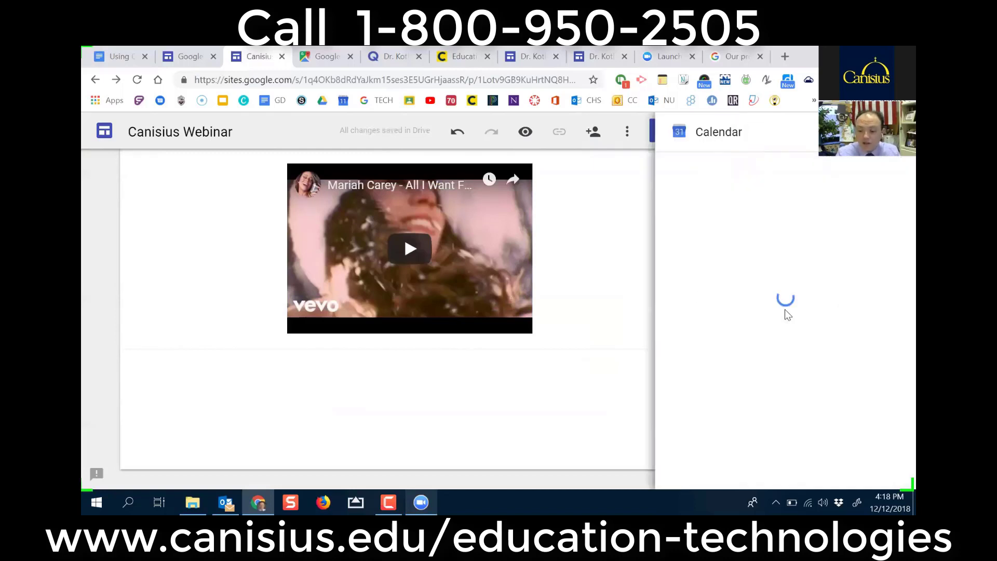
pyautogui.scroll(-4, 765, 338)
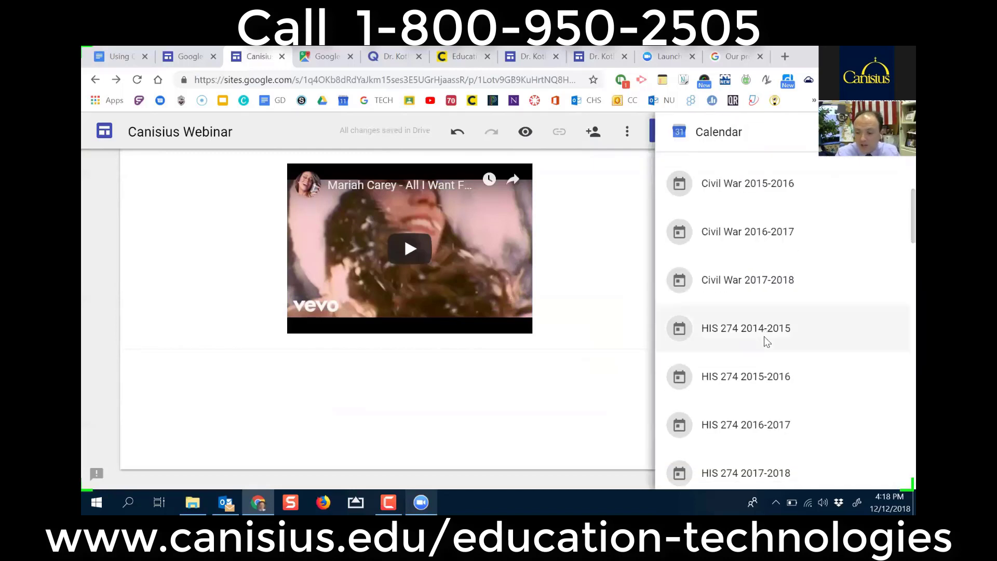
pyautogui.scroll(-3, 764, 340)
pyautogui.scroll(-1, 765, 341)
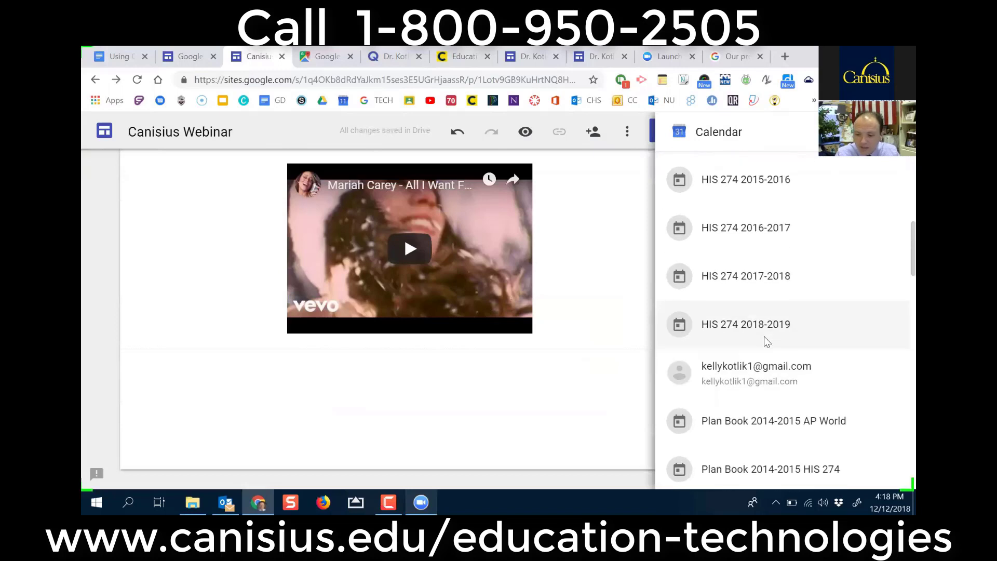
pyautogui.click(753, 318)
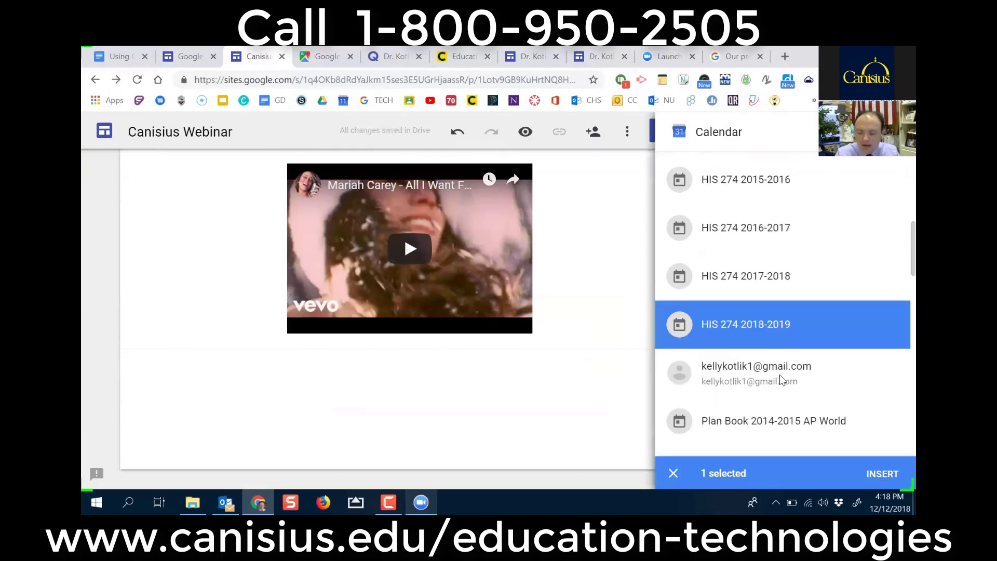
pyautogui.click(883, 474)
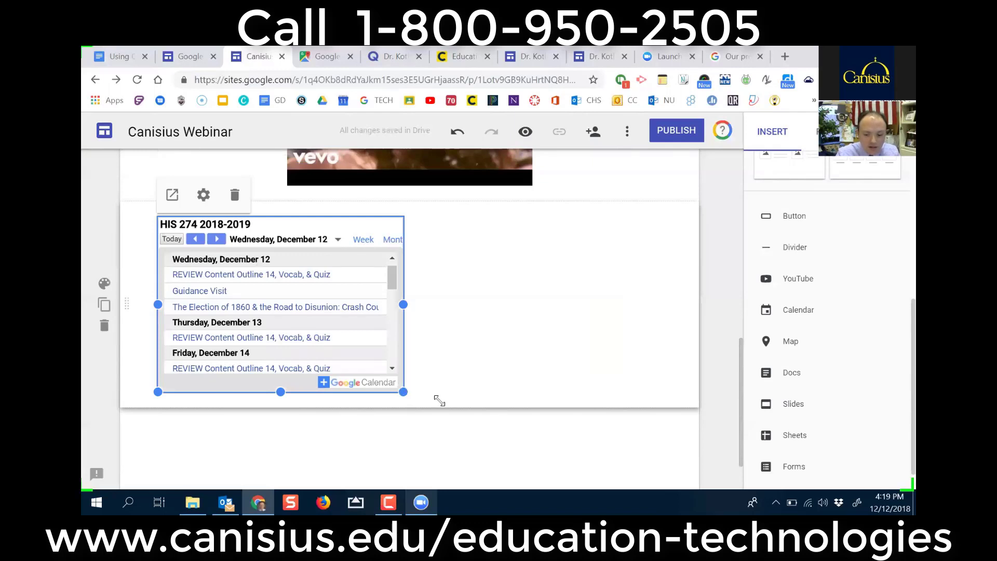
# Step: Enlarge the calendar in both width and height so its view options fit and more agenda entries show
pyautogui.moveTo(439, 401); pyautogui.dragTo(502, 434)
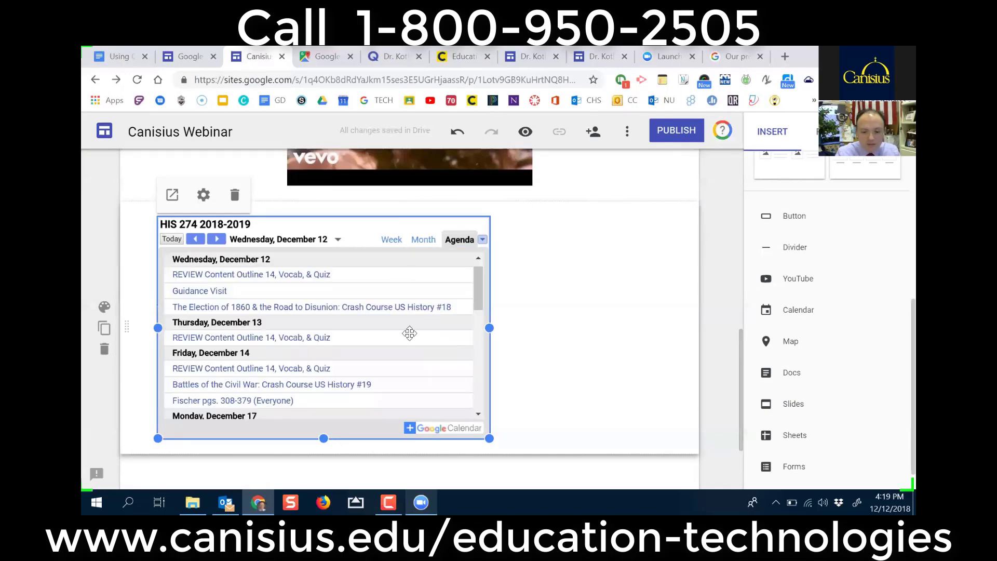
pyautogui.scroll(-2, 410, 333)
pyautogui.scroll(2, 410, 333)
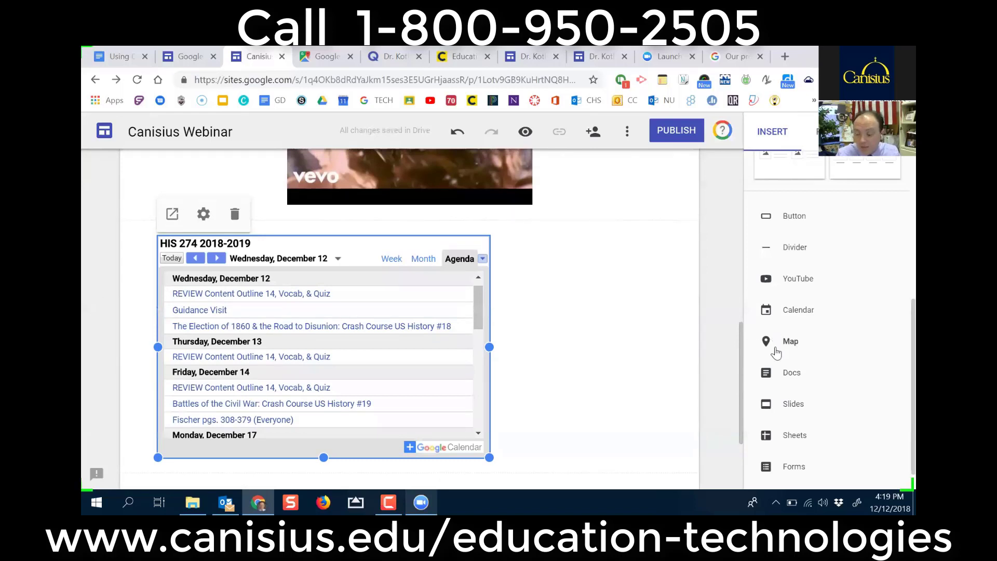
# Step: Examine the quick-insert choices (Text, Images, Embed, Upload, From Drive) in the blank area below the calendar and review the whole Sub Page
pyautogui.scroll(-1, 777, 350)
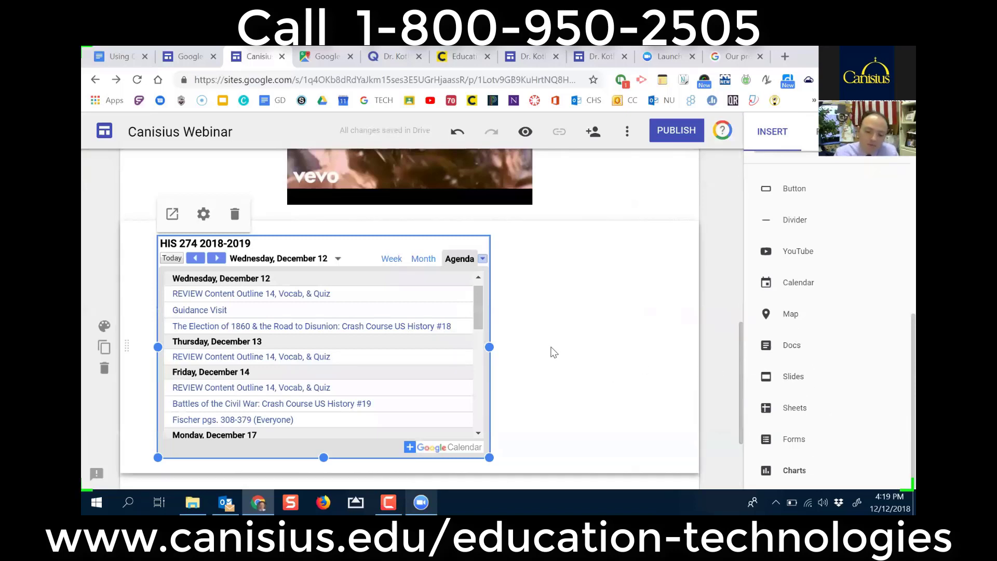
pyautogui.scroll(-2, 552, 353)
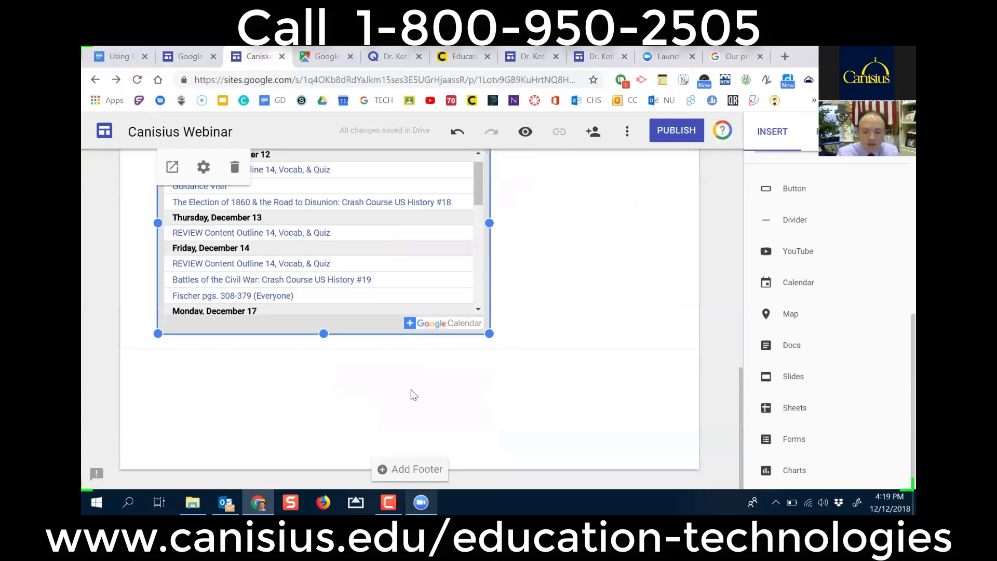
pyautogui.click(394, 388)
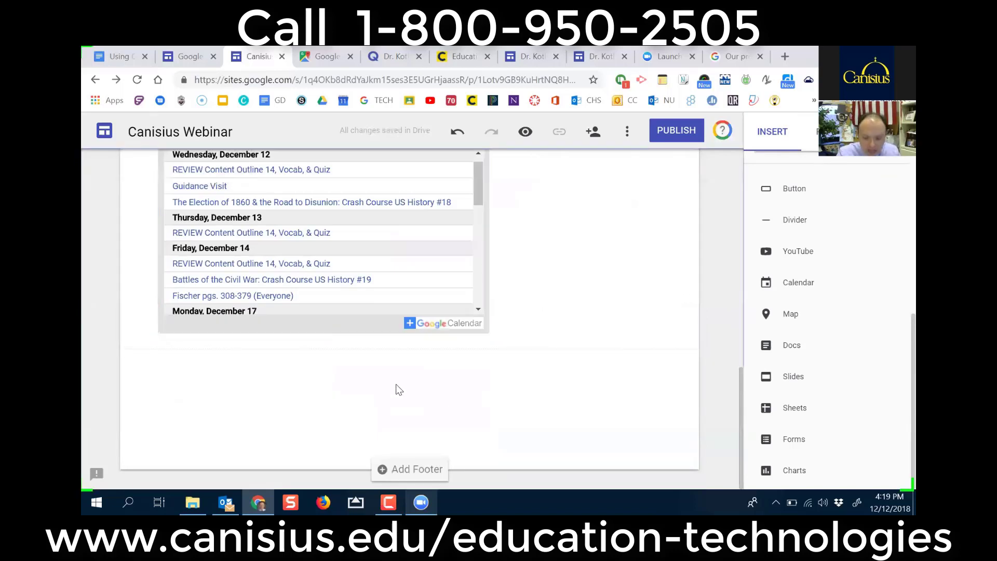
pyautogui.doubleClick(395, 385)
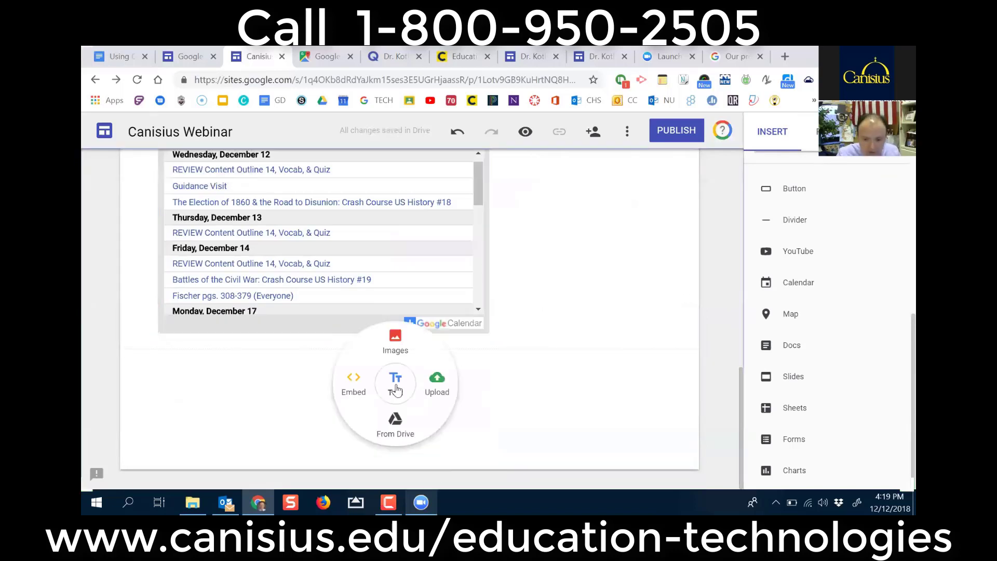
pyautogui.click(541, 382)
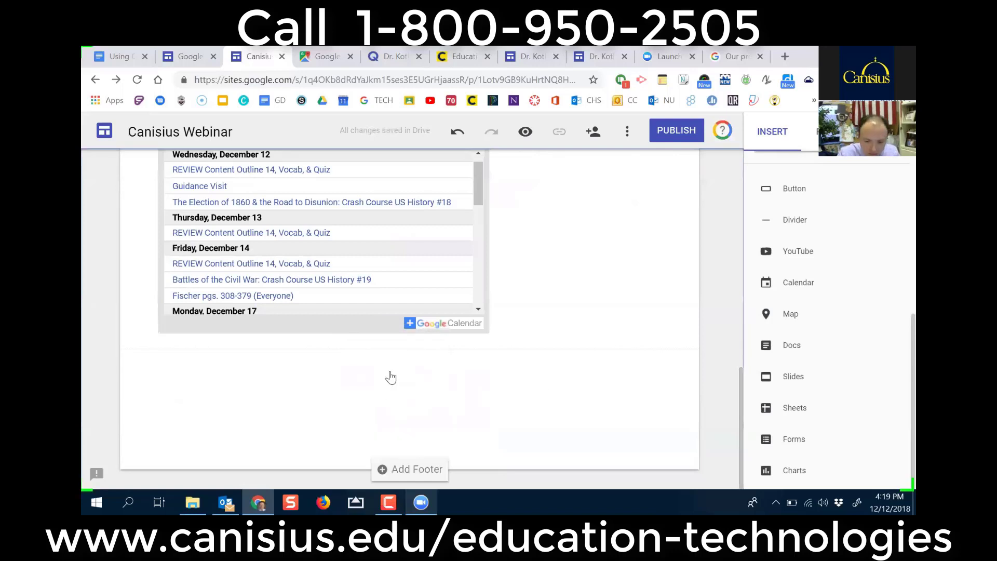
pyautogui.doubleClick(391, 378)
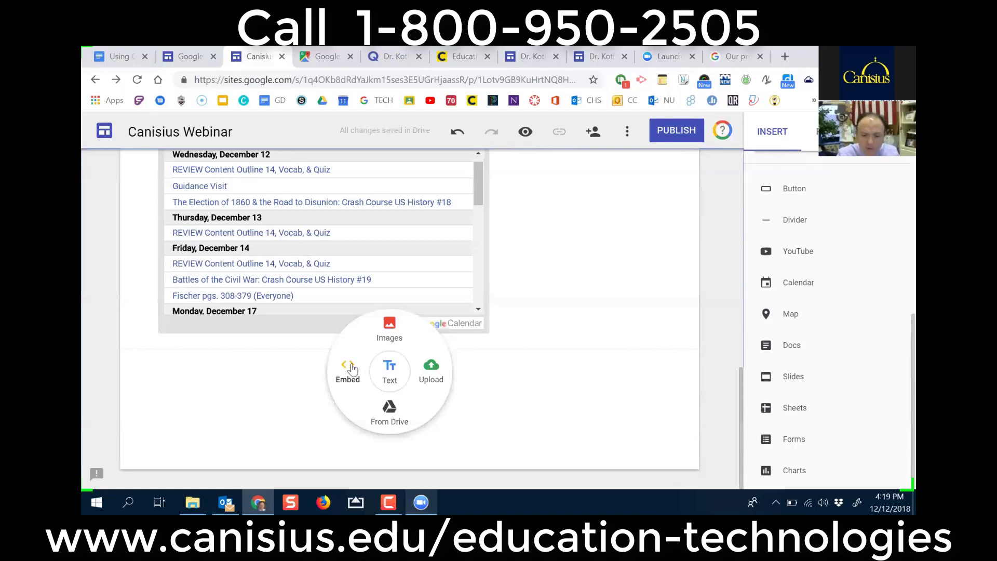
pyautogui.click(570, 286)
pyautogui.scroll(10, 570, 287)
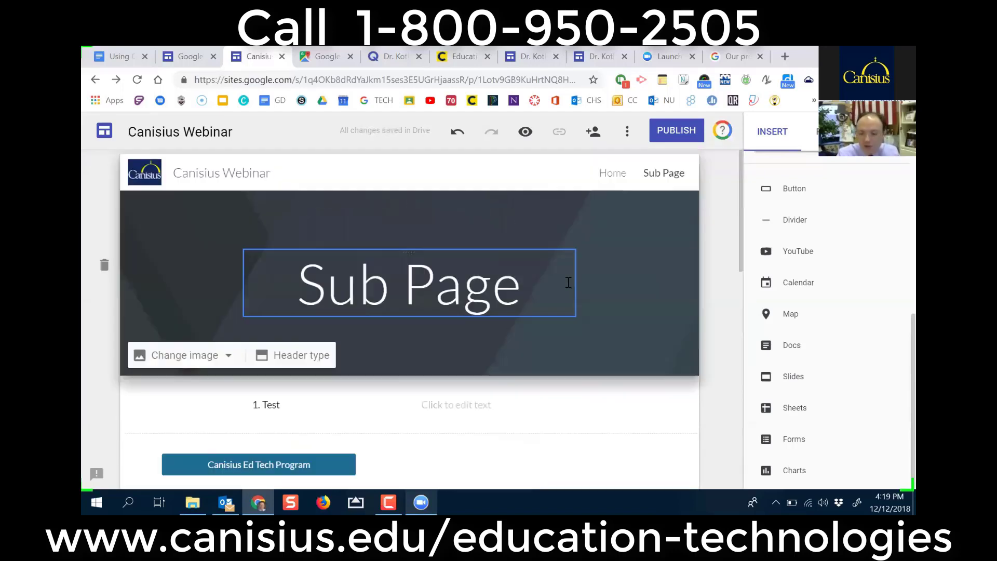
pyautogui.scroll(-6, 570, 287)
pyautogui.scroll(-3, 570, 286)
pyautogui.scroll(10, 568, 285)
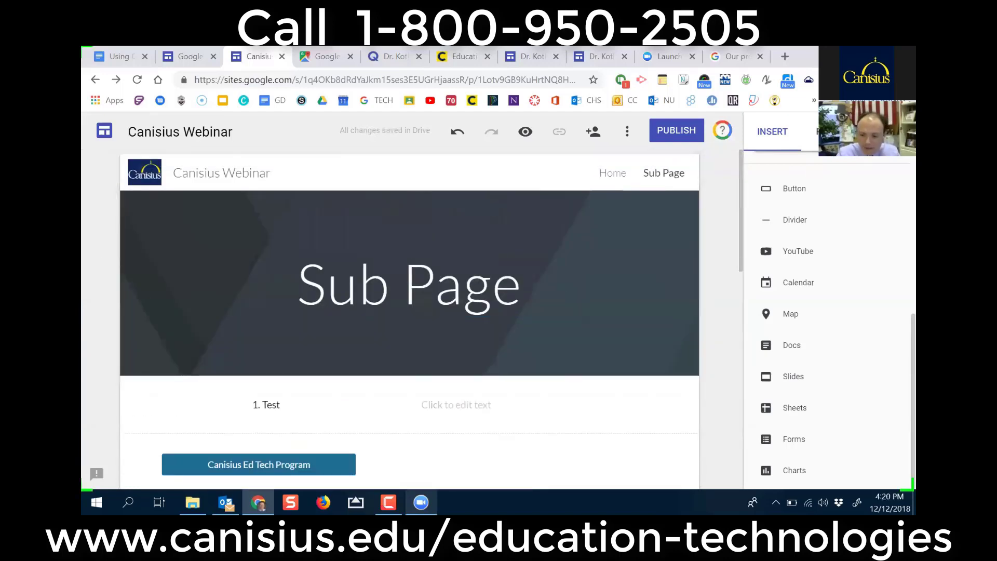
# Step: Add a new page named "Embed Examples" to the site
pyautogui.click(826, 132)
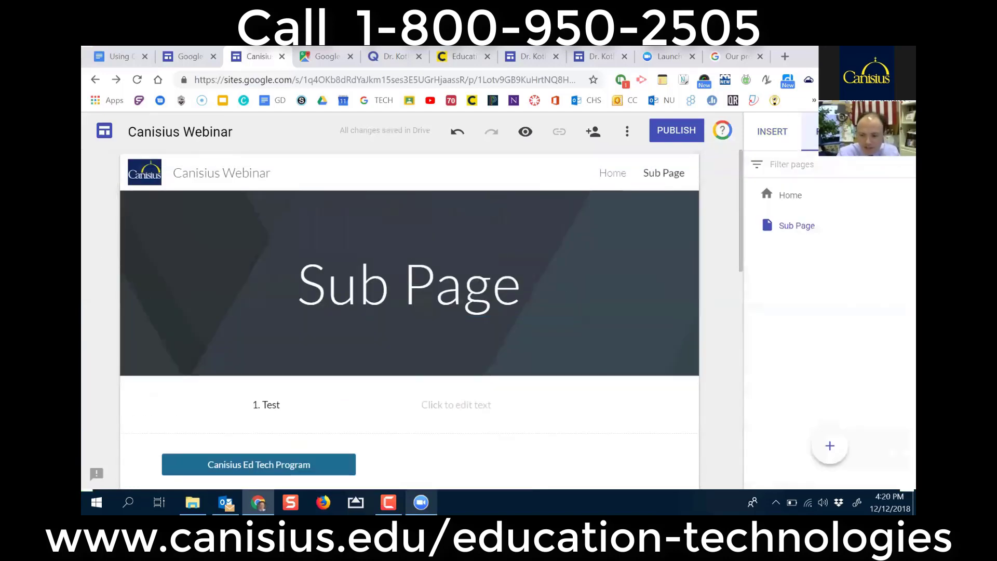
pyautogui.click(830, 447)
pyautogui.write('E')
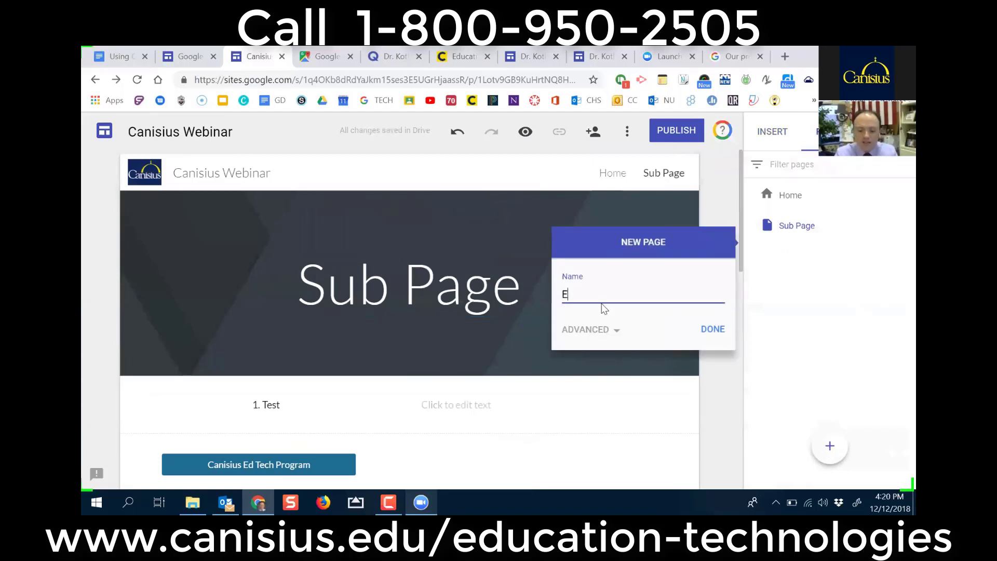
pyautogui.write('mbed Exampko')
pyautogui.press('BackSpace')
pyautogui.write('les')
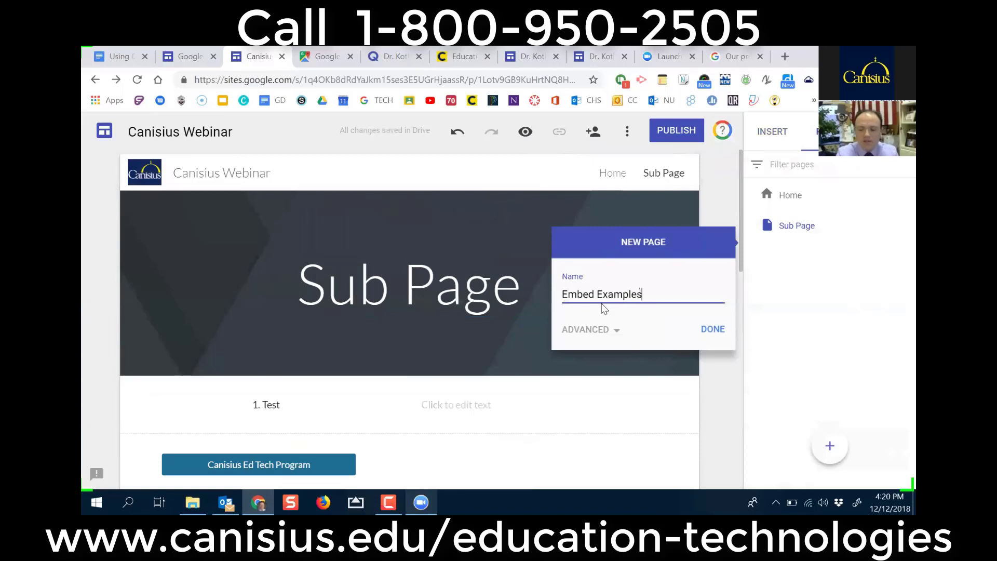
pyautogui.click(712, 329)
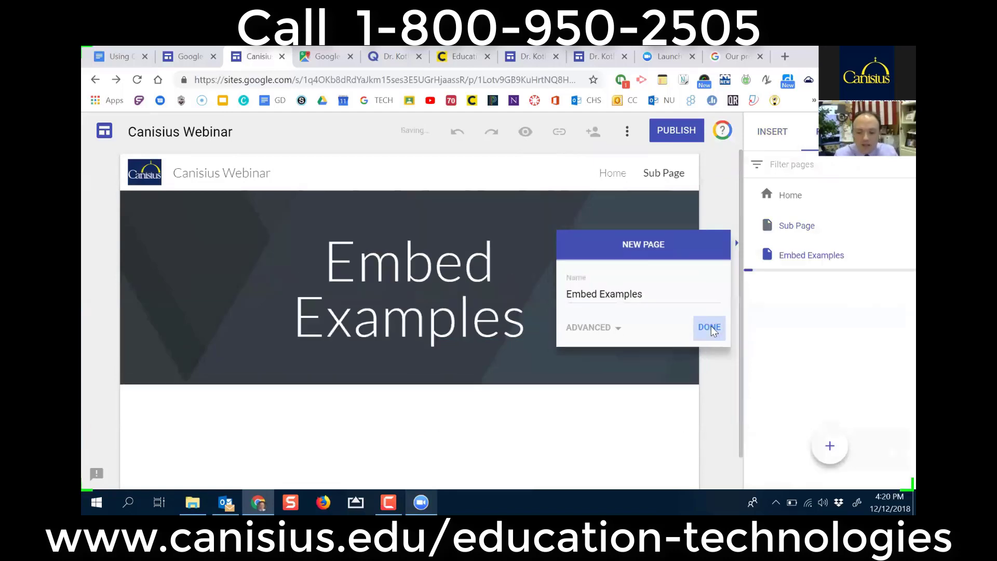
pyautogui.moveTo(652, 323)
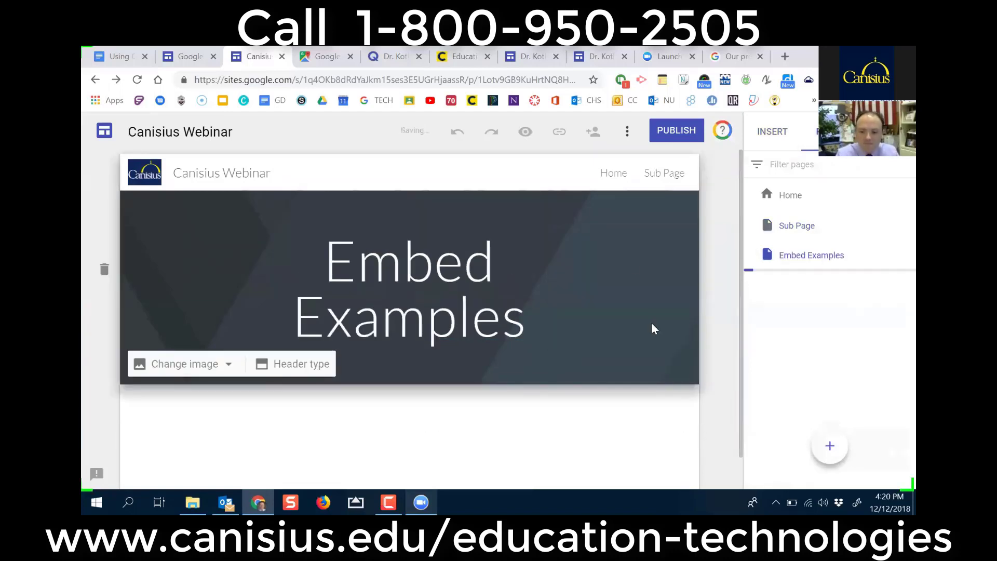
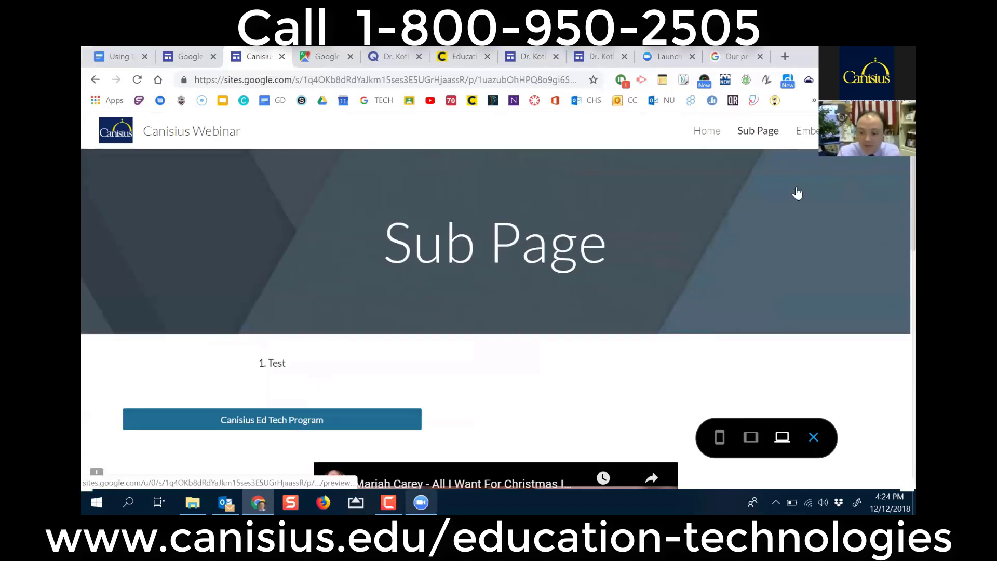
# Step: View the Embed Examples page in the site preview and examine its embedded Quizlet study set
pyautogui.click(797, 190)
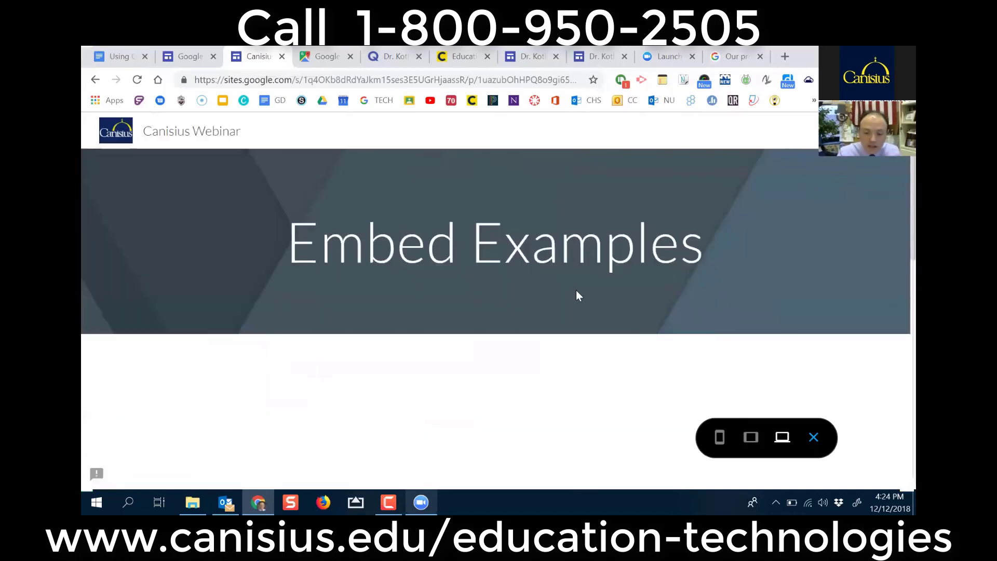
pyautogui.scroll(-2, 577, 292)
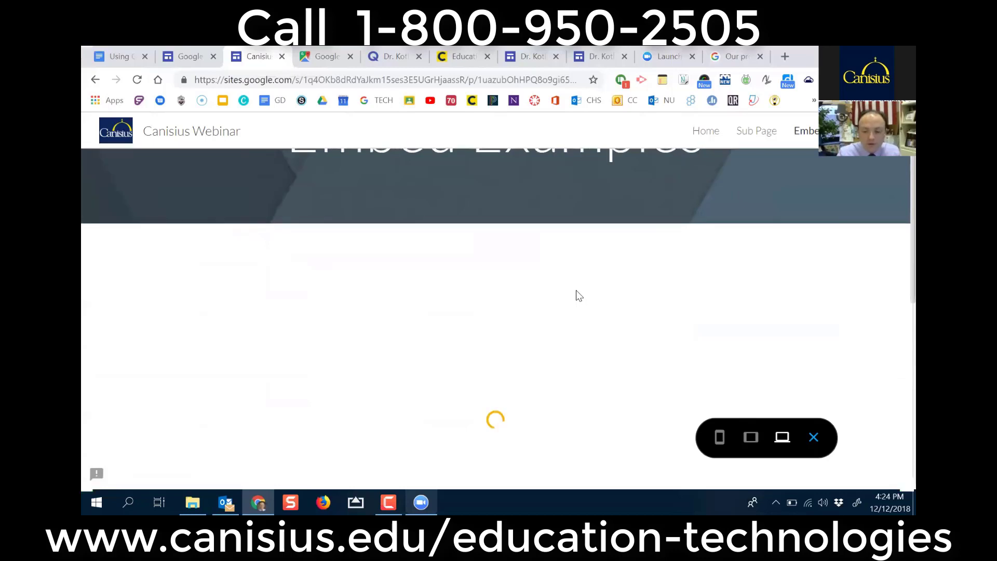
pyautogui.scroll(1, 580, 297)
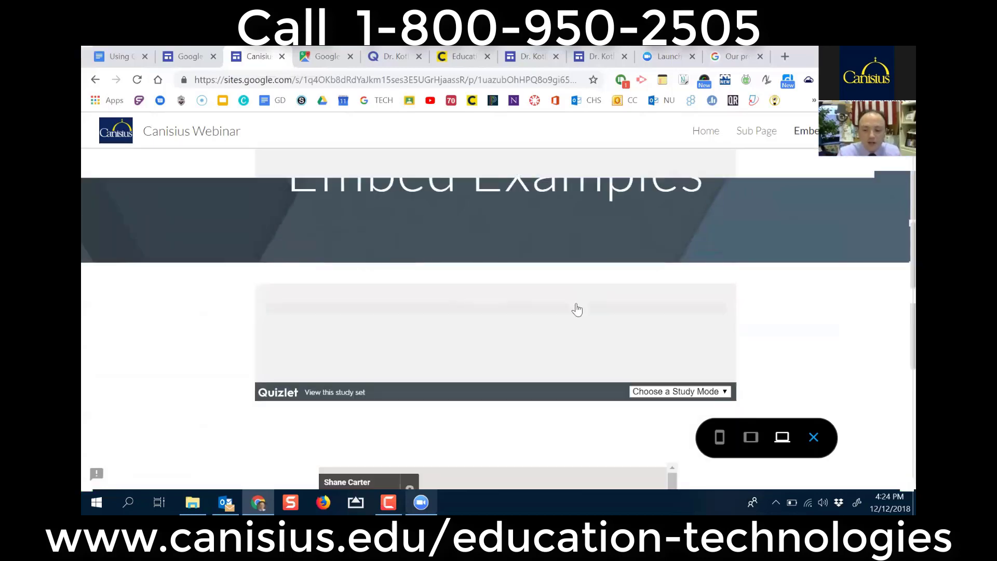
pyautogui.scroll(2, 562, 251)
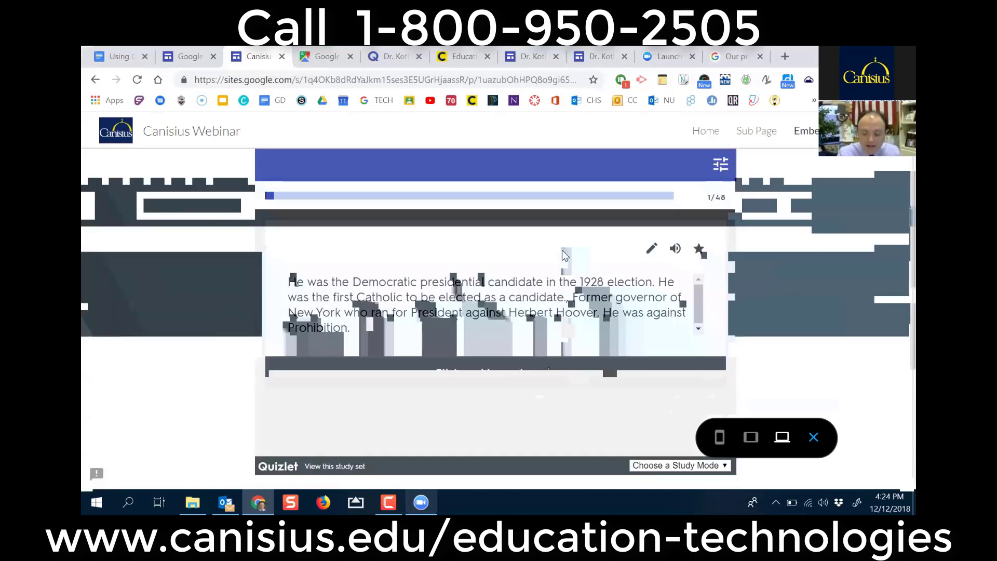
# Step: Flip the front and back sides of the flashcards in the previewed Quizlet embed
pyautogui.scroll(-1, 566, 254)
pyautogui.click(684, 354)
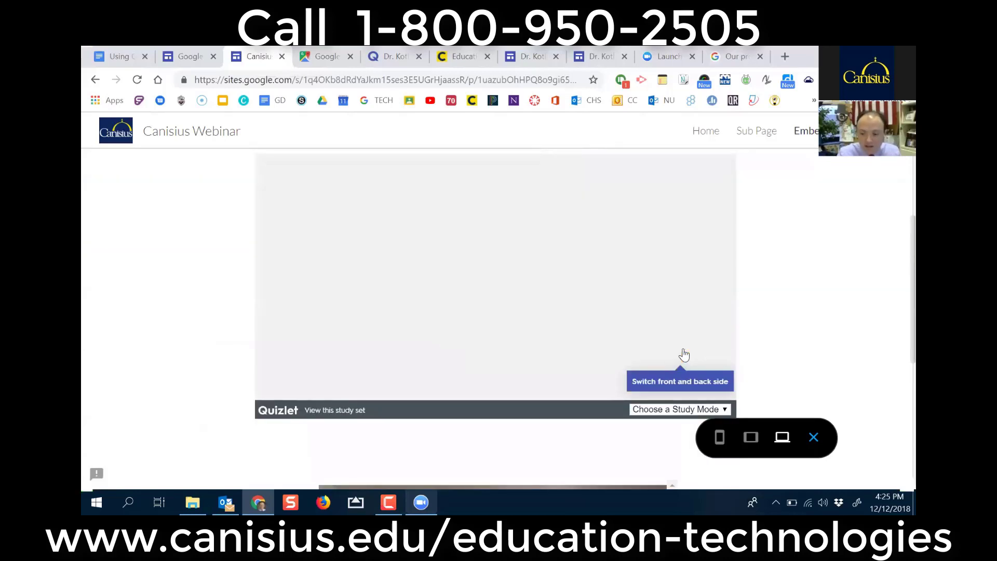
pyautogui.click(682, 353)
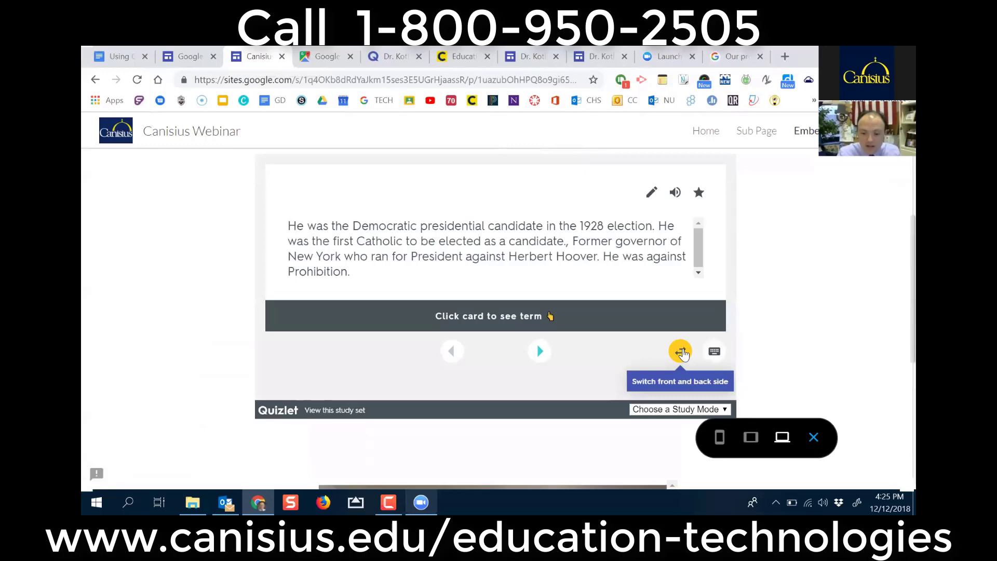
pyautogui.click(682, 352)
# Step: Look around the embedded 360-degree classroom image in the preview, and open the Sub Page
pyautogui.scroll(-5, 602, 324)
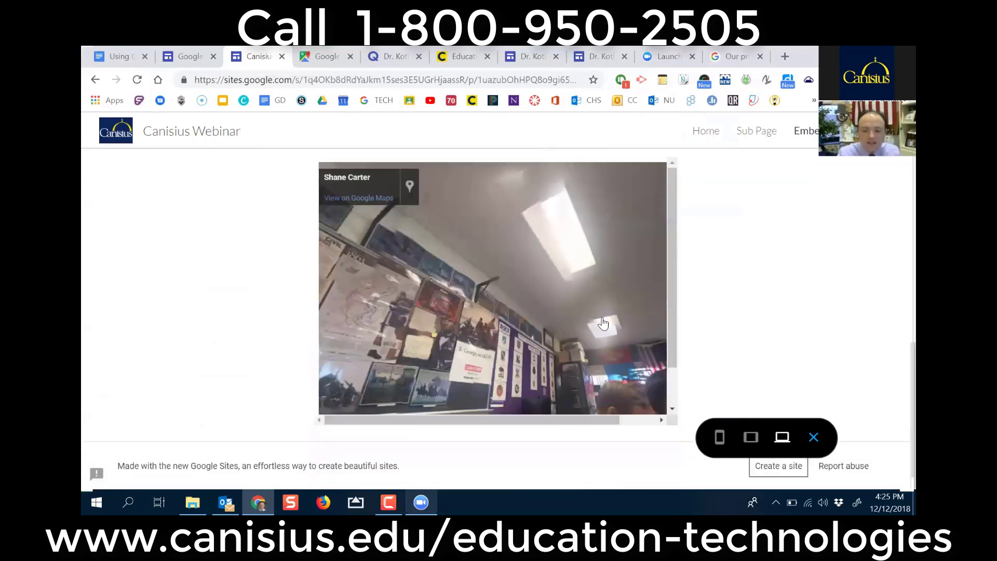
pyautogui.moveTo(603, 323); pyautogui.dragTo(386, 271)
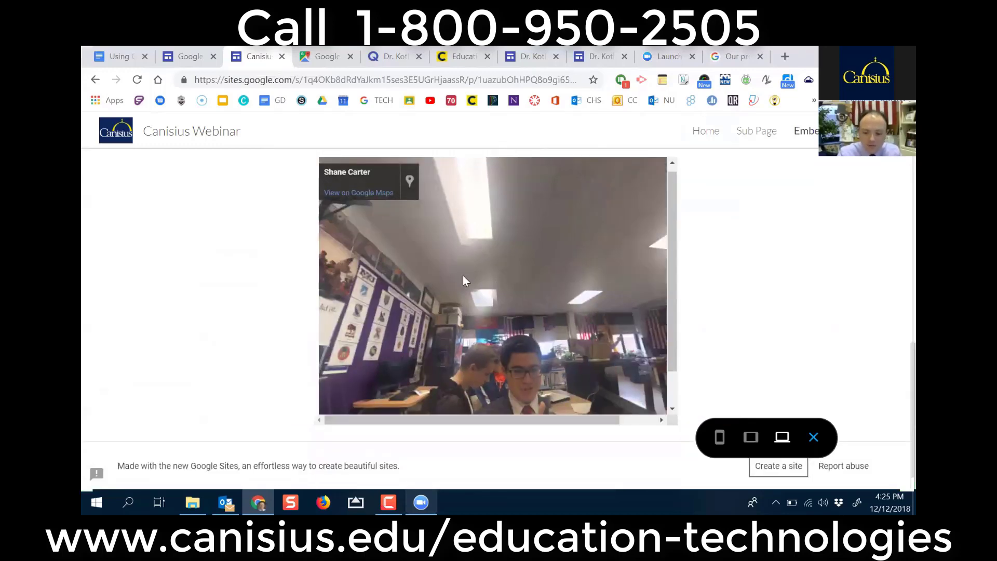
pyautogui.moveTo(463, 280); pyautogui.dragTo(347, 245)
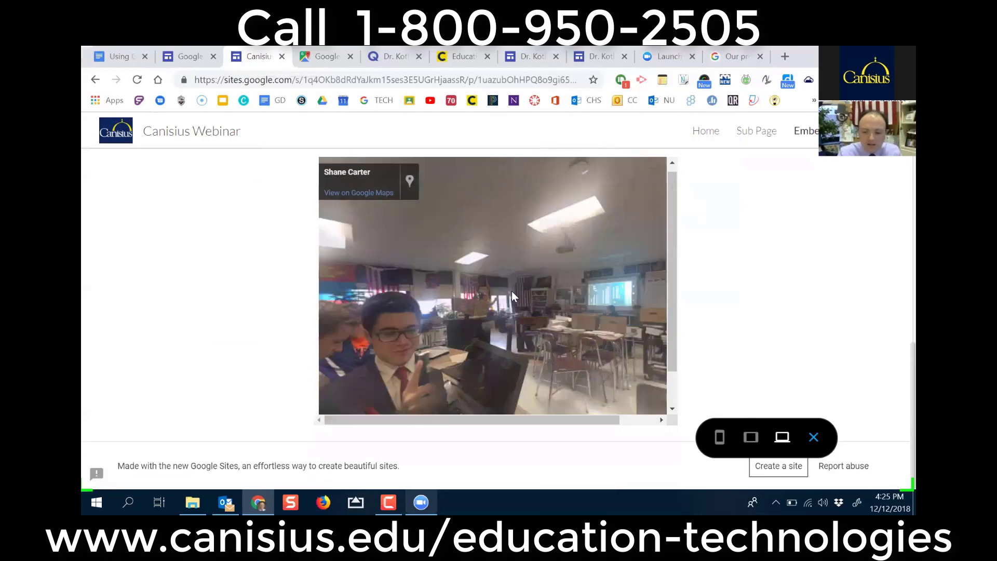
pyautogui.moveTo(512, 293); pyautogui.dragTo(438, 220)
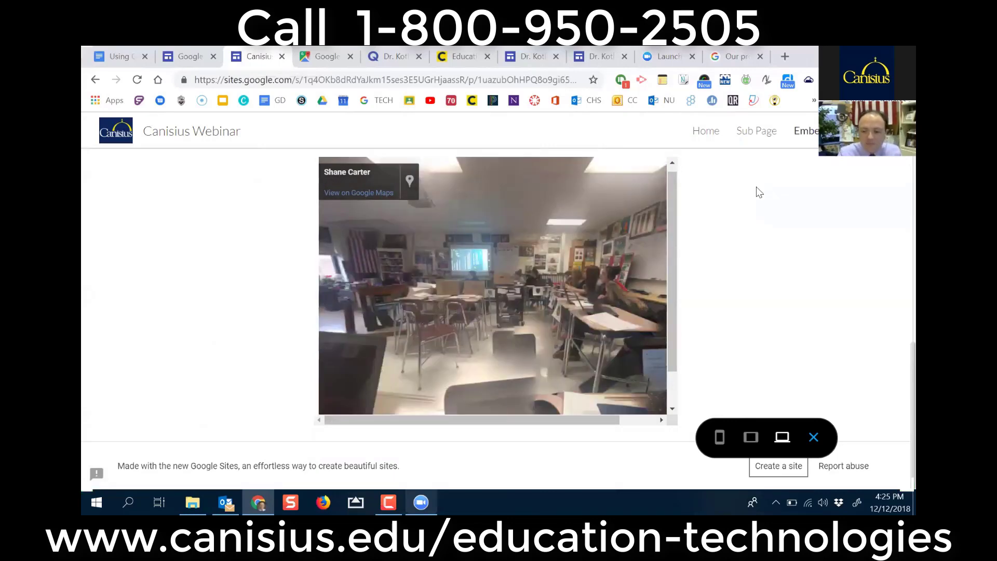
pyautogui.scroll(3, 617, 269)
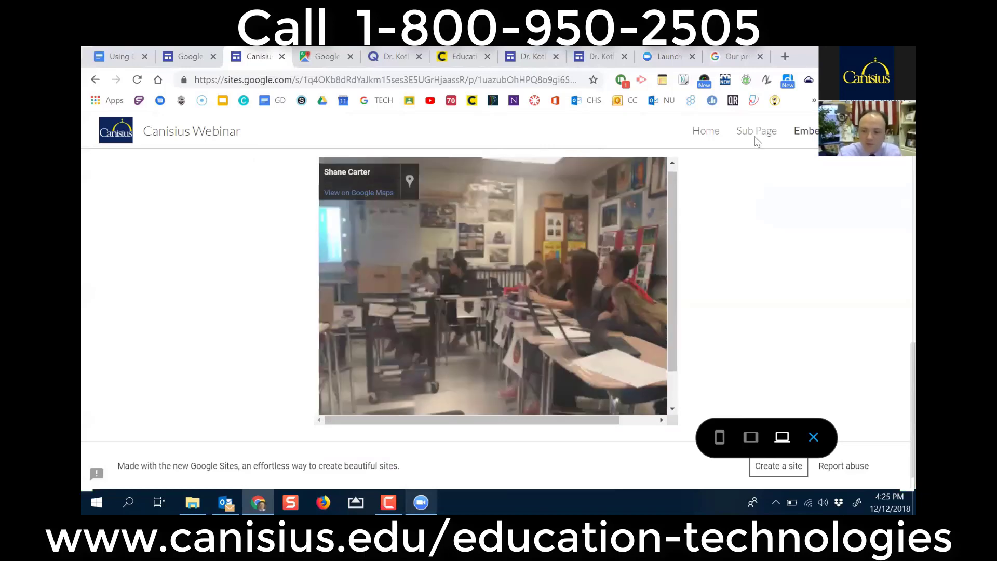
pyautogui.click(756, 136)
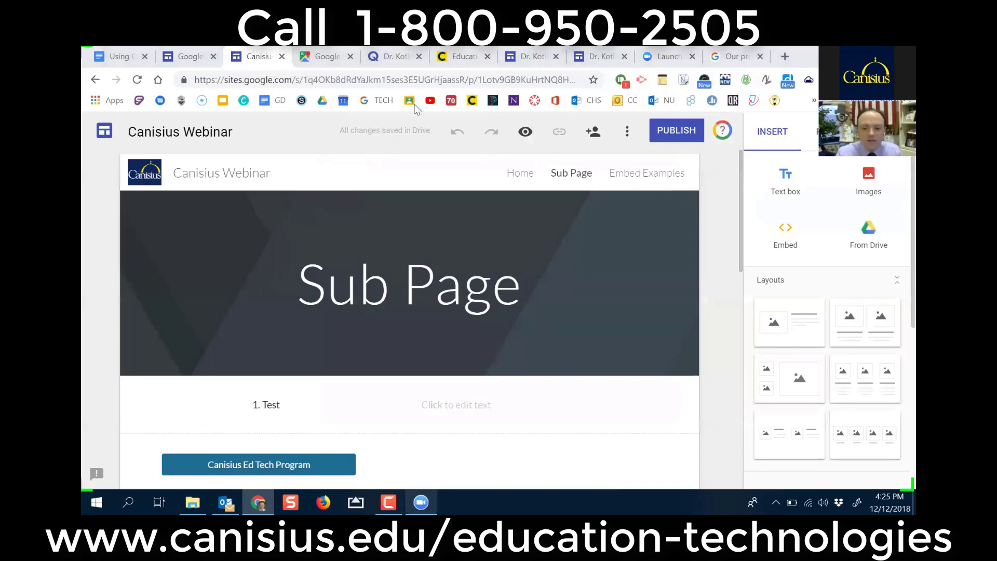
# Step: In the Quizlet study set, reopen the embed options and copy the HTML for the Flashcards study mode
pyautogui.click(388, 56)
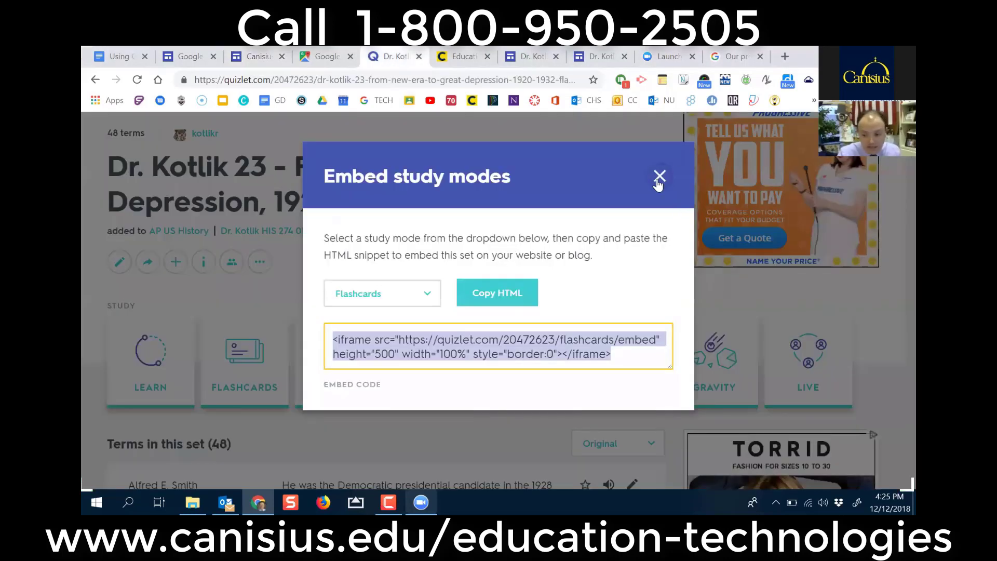
pyautogui.click(658, 178)
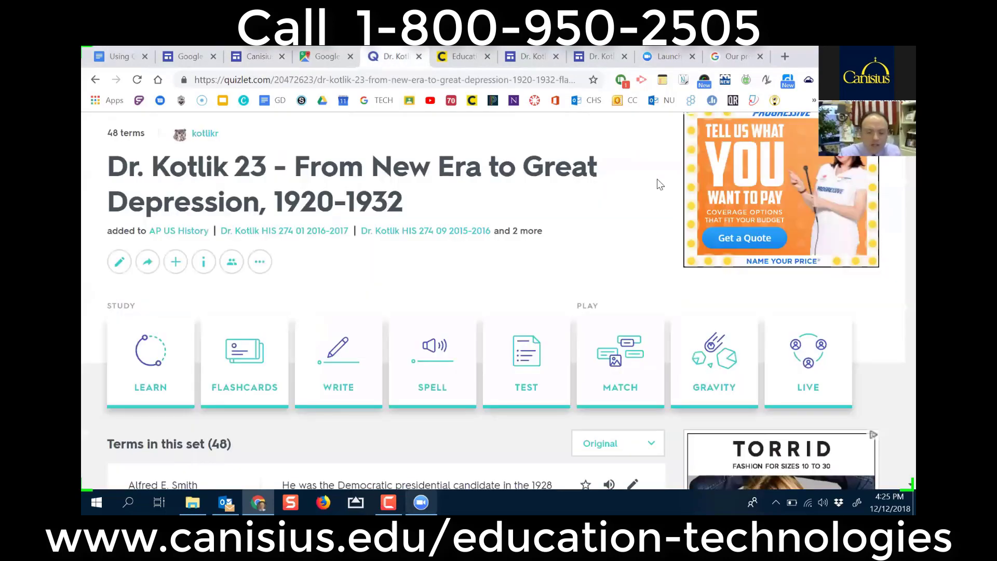
pyautogui.scroll(2, 297, 188)
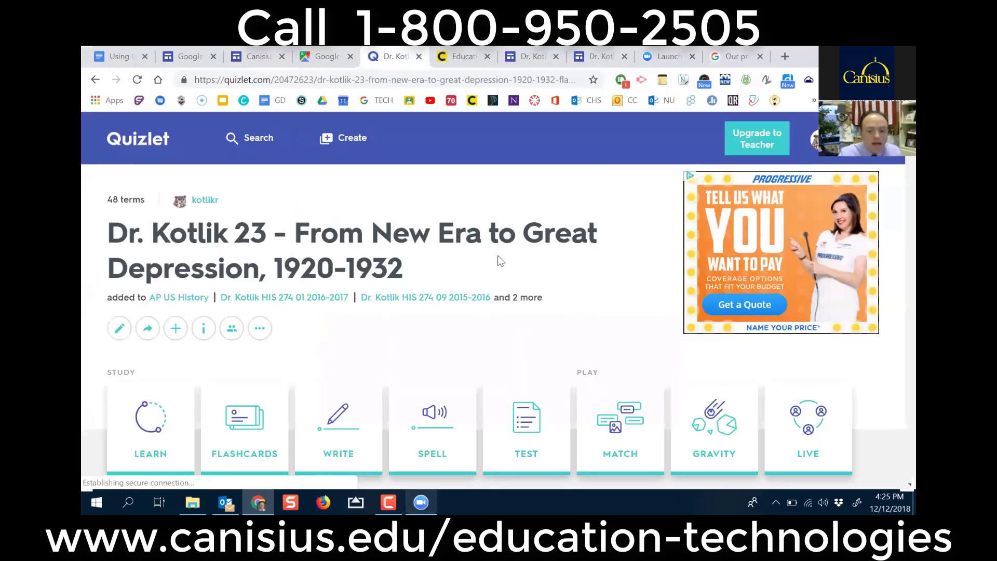
pyautogui.scroll(-1, 501, 261)
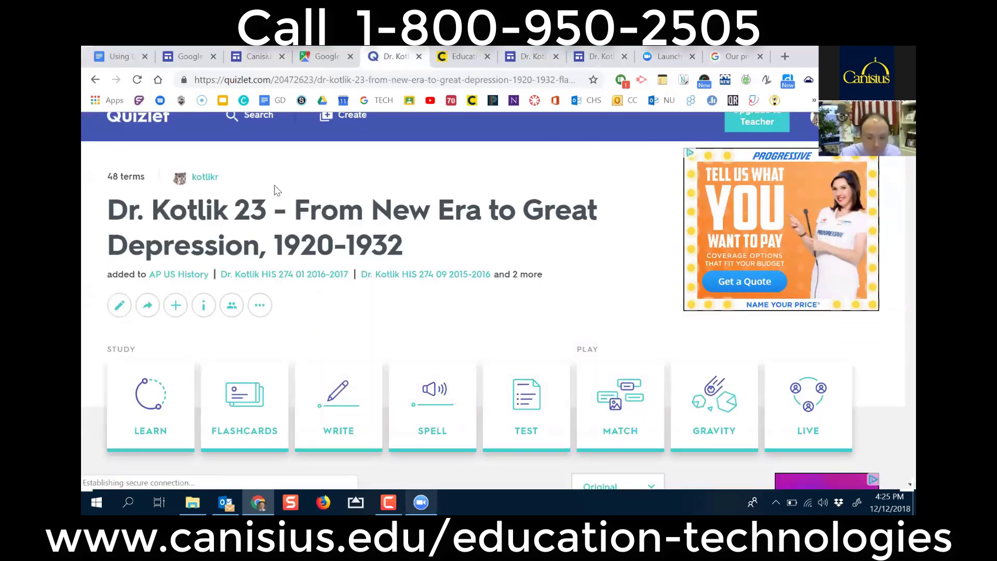
pyautogui.click(260, 307)
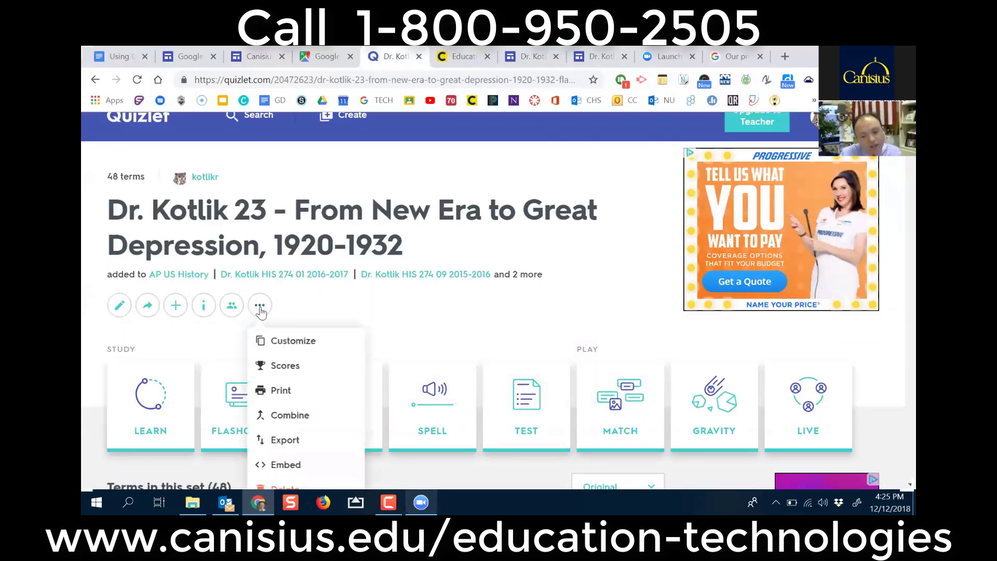
pyautogui.click(321, 296)
pyautogui.scroll(-3, 321, 296)
pyautogui.click(260, 224)
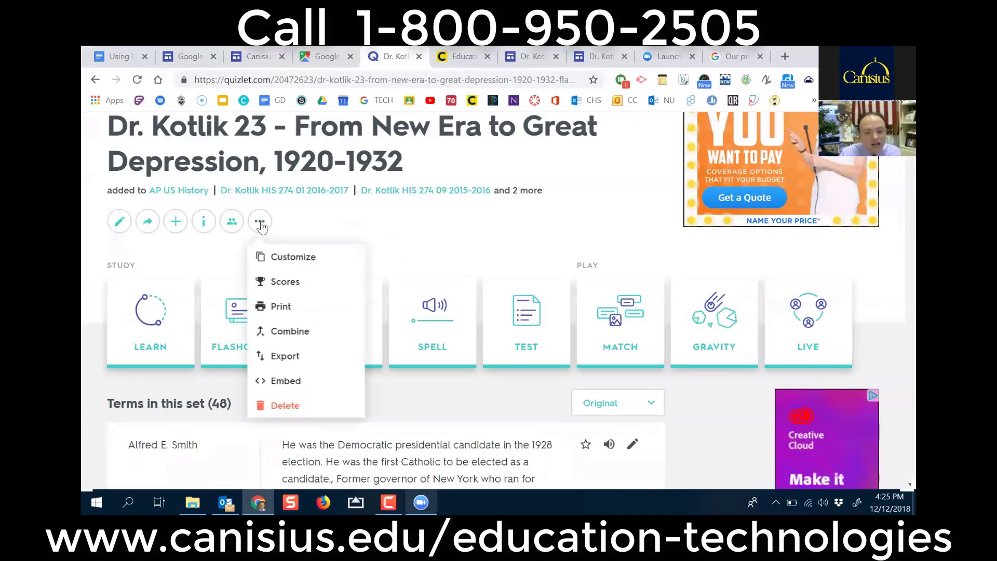
pyautogui.click(279, 376)
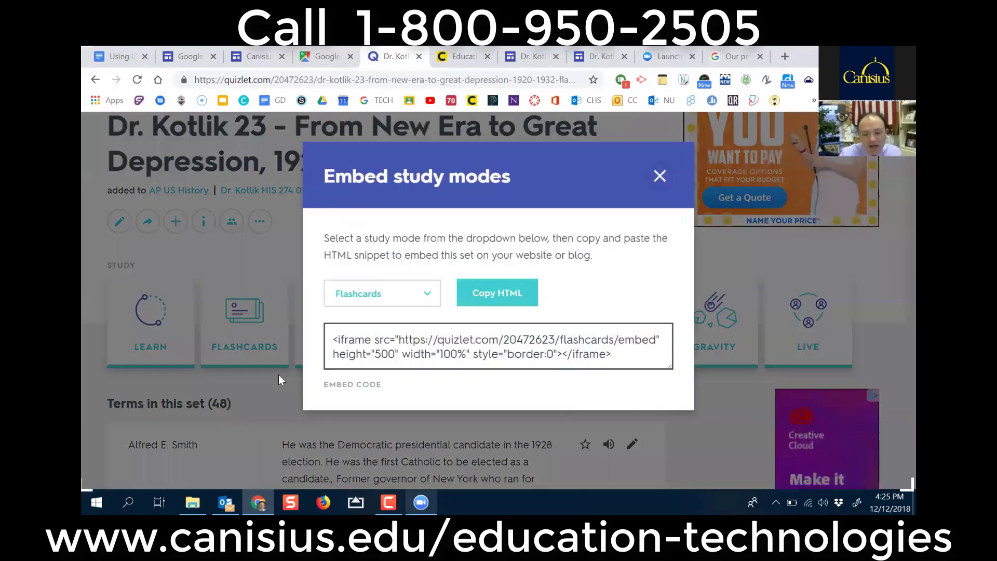
pyautogui.click(499, 297)
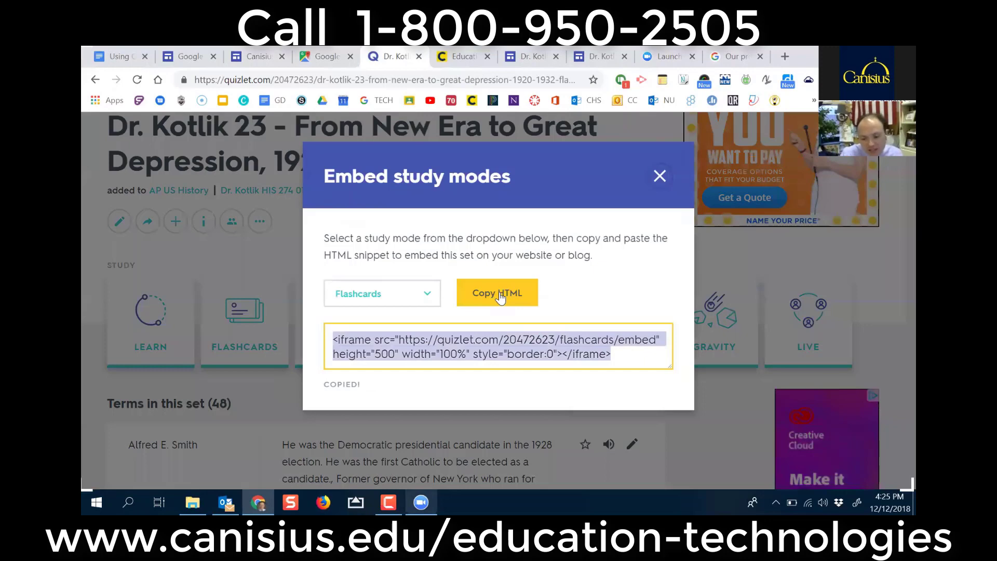
# Step: Switch to Google Maps, leave the current panorama and open a Street View image at the school just south of Main St
pyautogui.click(322, 56)
pyautogui.click(648, 148)
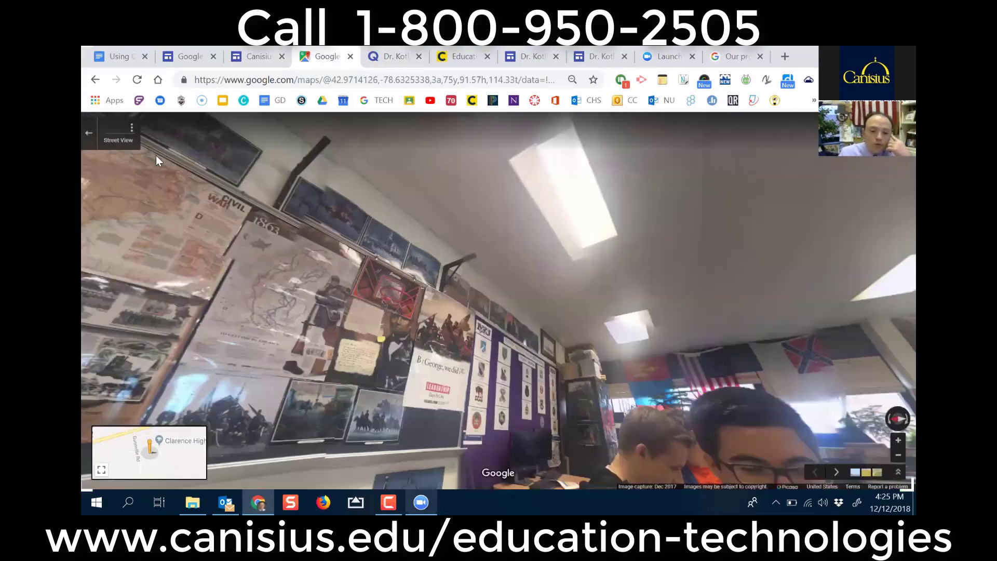
pyautogui.click(90, 136)
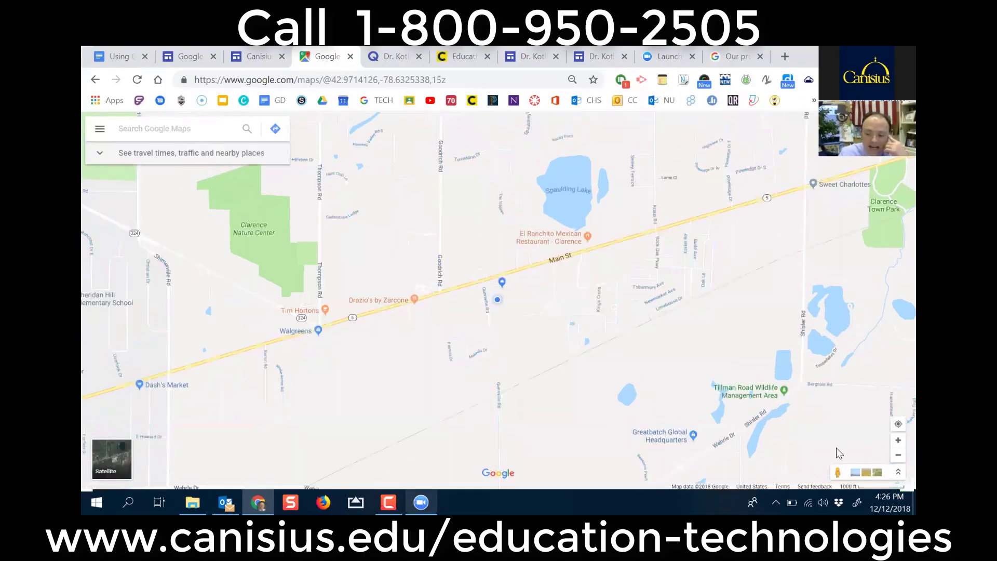
pyautogui.moveTo(835, 468); pyautogui.dragTo(497, 273)
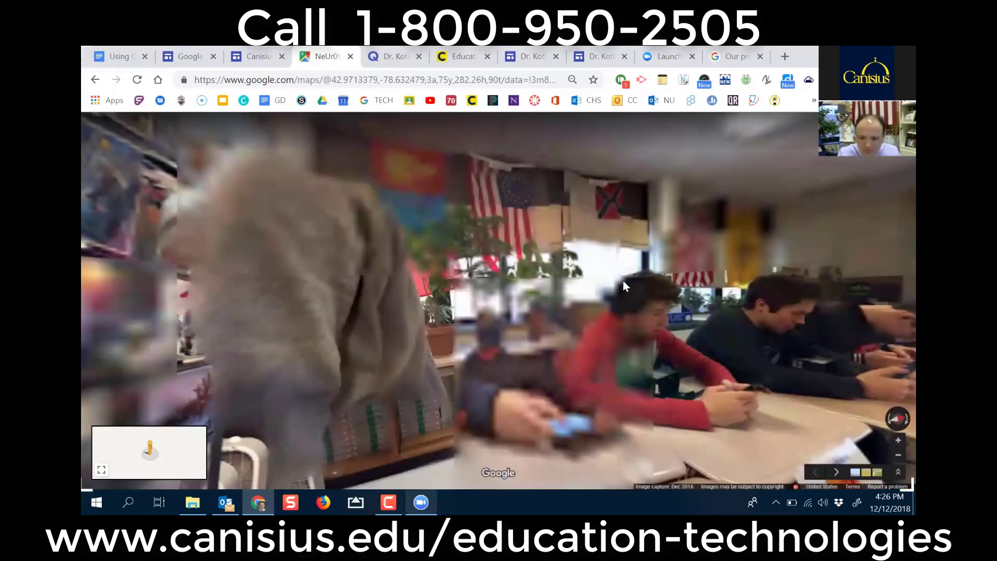
# Step: Turn the Street View toward the classroom's projector screen and copy the HTML for embedding it at Medium size
pyautogui.moveTo(313, 285); pyautogui.dragTo(104, 313)
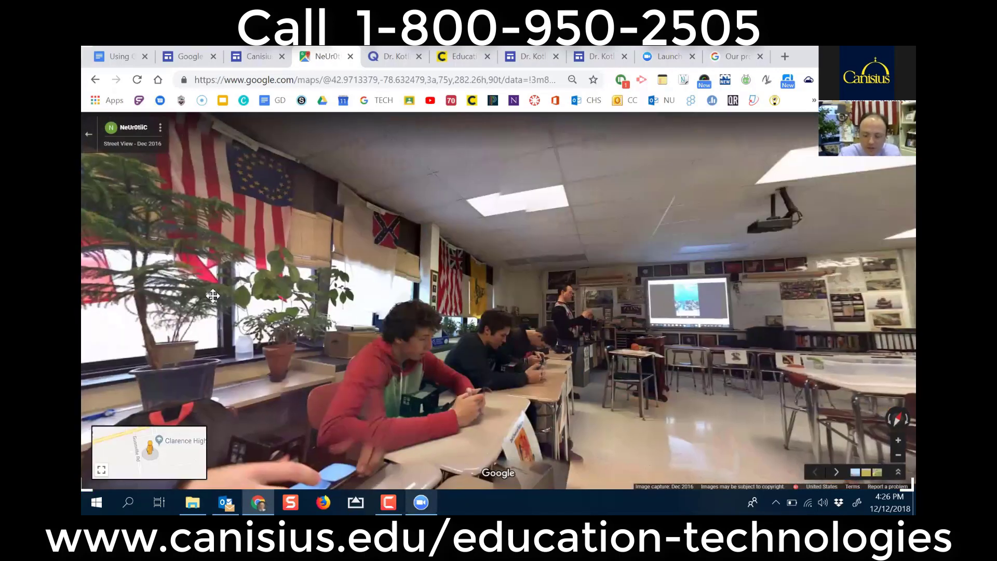
pyautogui.moveTo(212, 296); pyautogui.dragTo(105, 313)
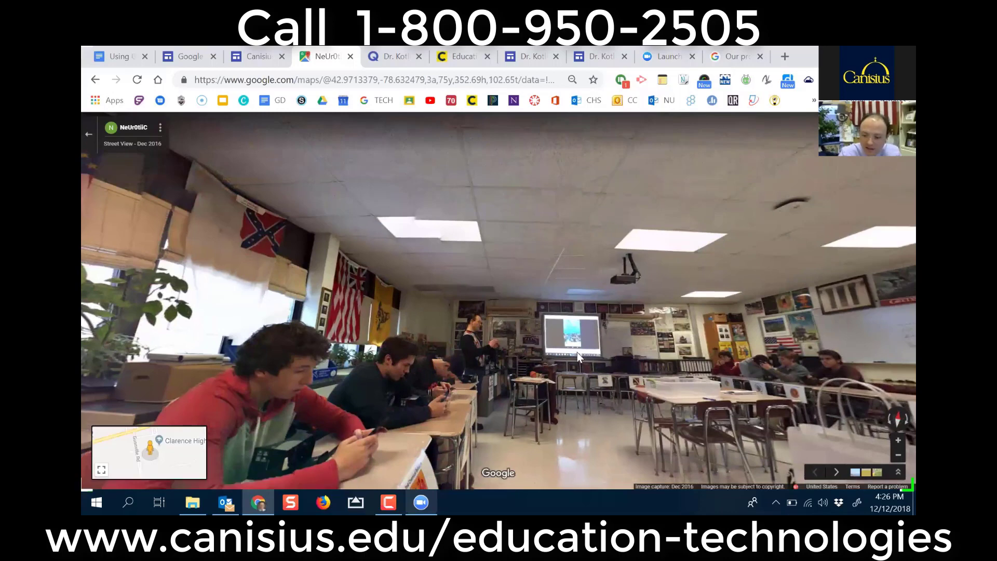
pyautogui.moveTo(578, 352); pyautogui.dragTo(563, 272)
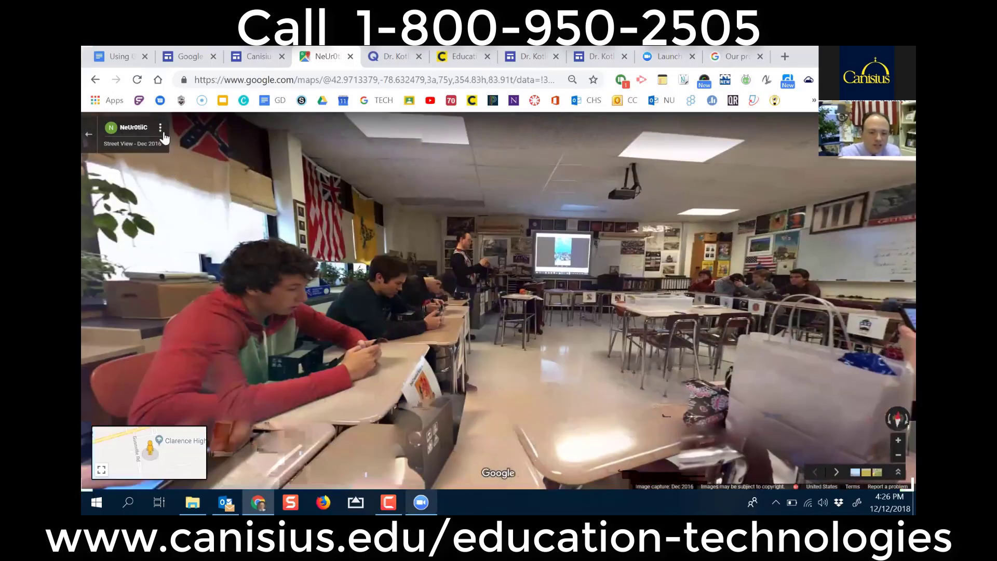
pyautogui.click(161, 130)
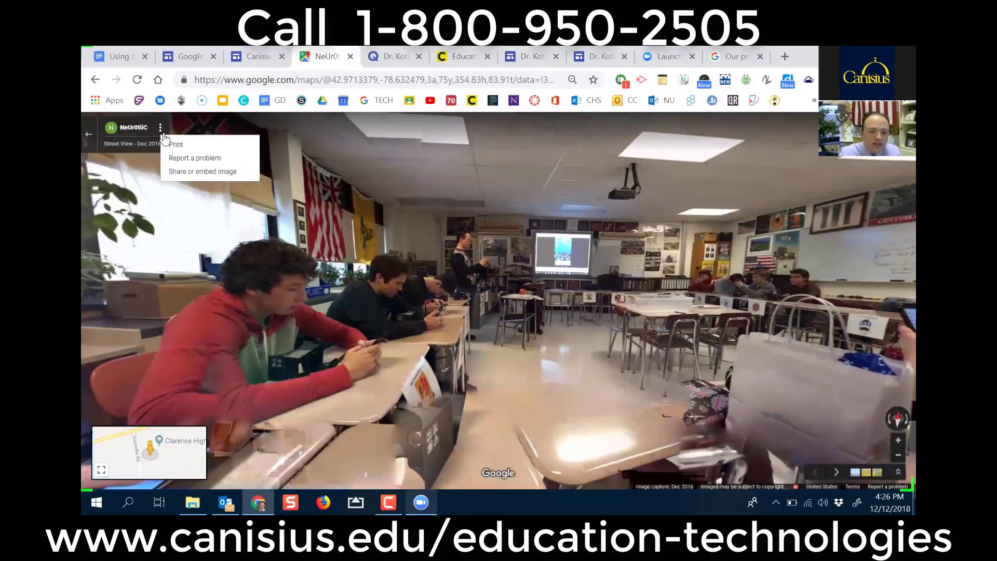
pyautogui.click(200, 171)
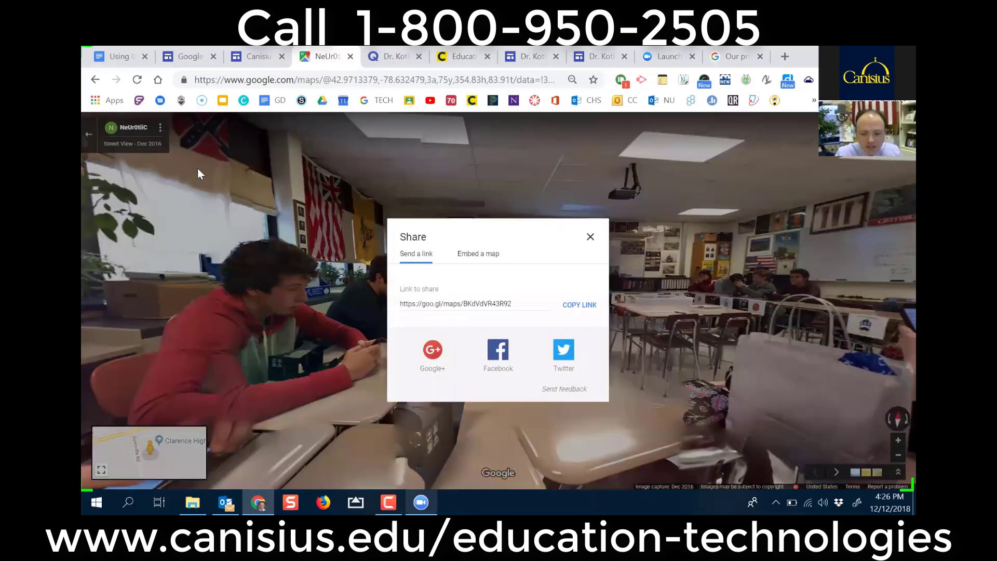
pyautogui.click(482, 255)
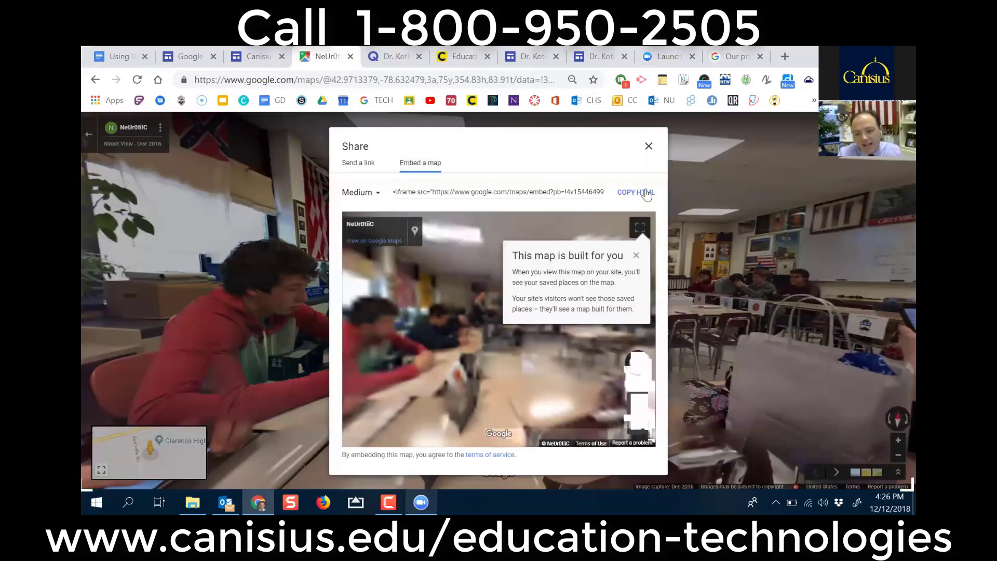
pyautogui.click(646, 193)
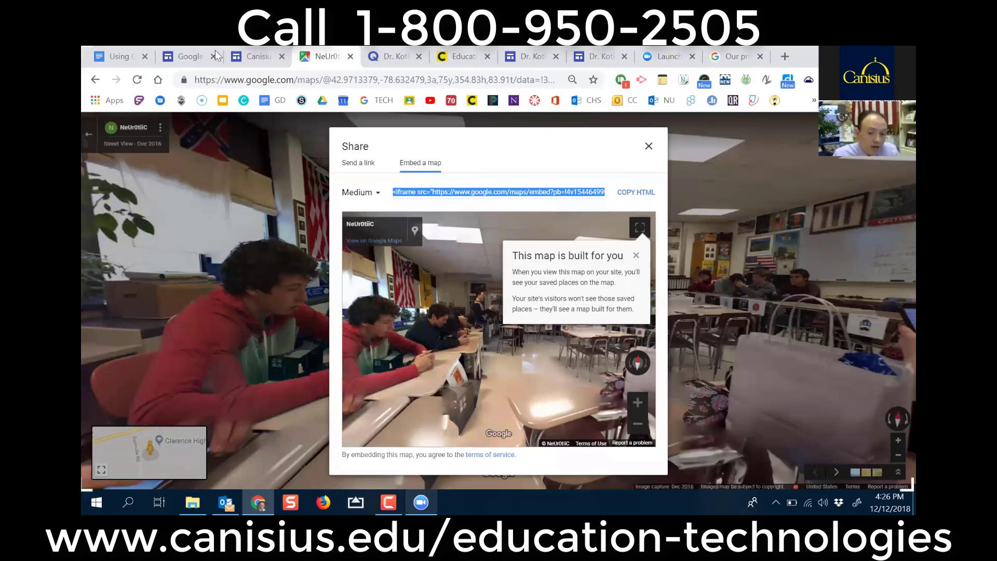
# Step: Return to the Canisius Webinar site and examine its sharing options, including invitation permissions and draft access settings
pyautogui.click(254, 58)
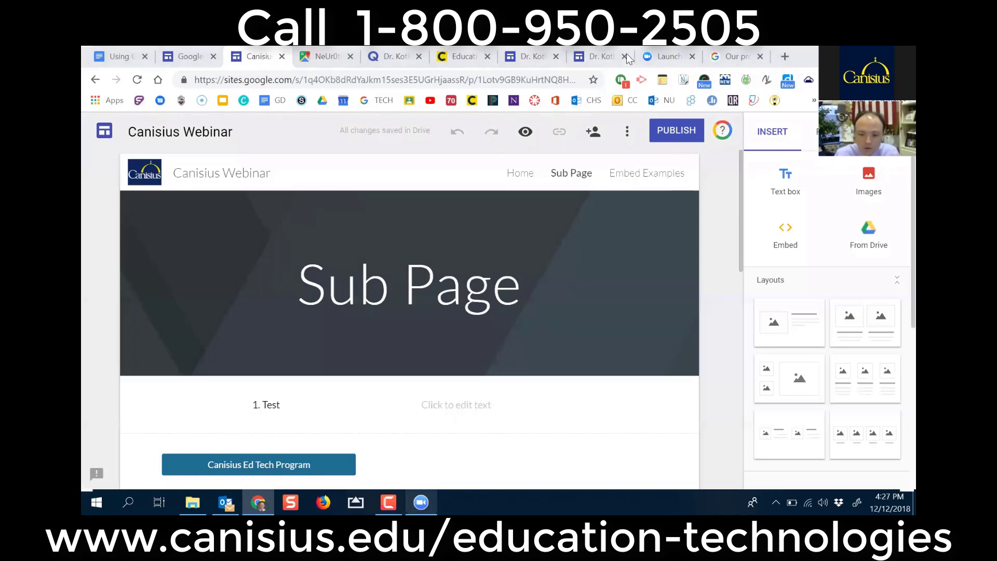
pyautogui.moveTo(666, 357)
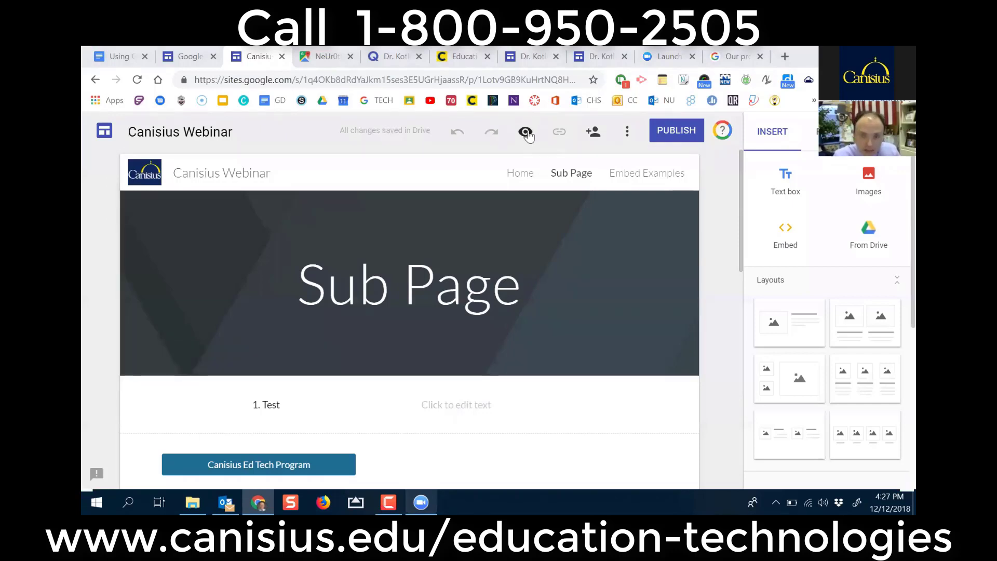
pyautogui.moveTo(537, 289)
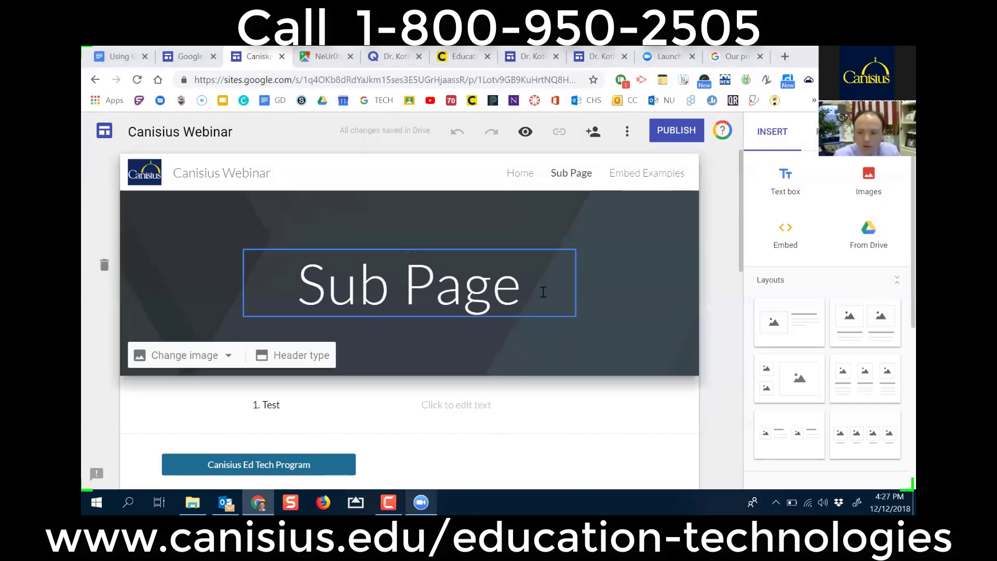
pyautogui.click(593, 134)
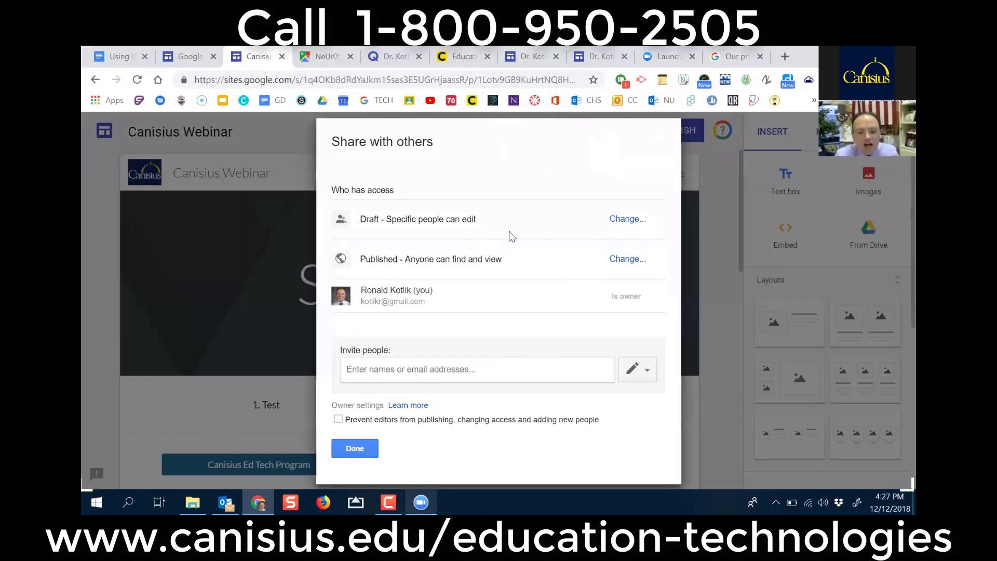
pyautogui.click(391, 369)
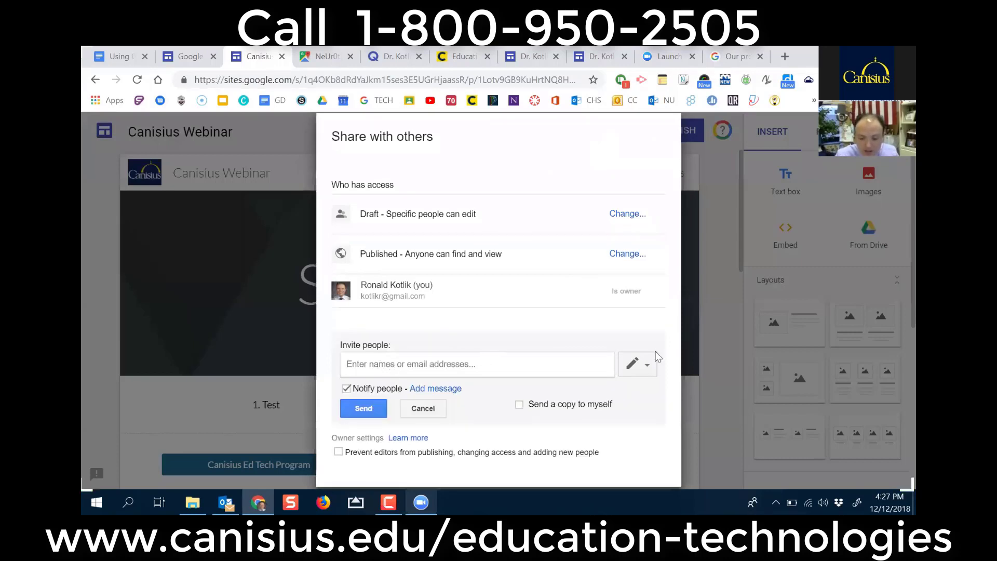
pyautogui.click(647, 364)
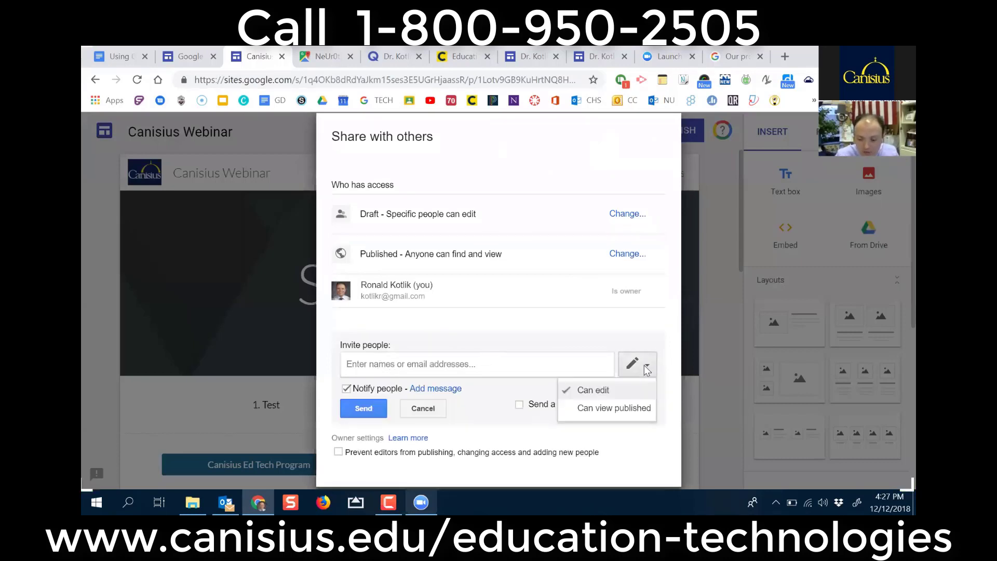
pyautogui.click(603, 390)
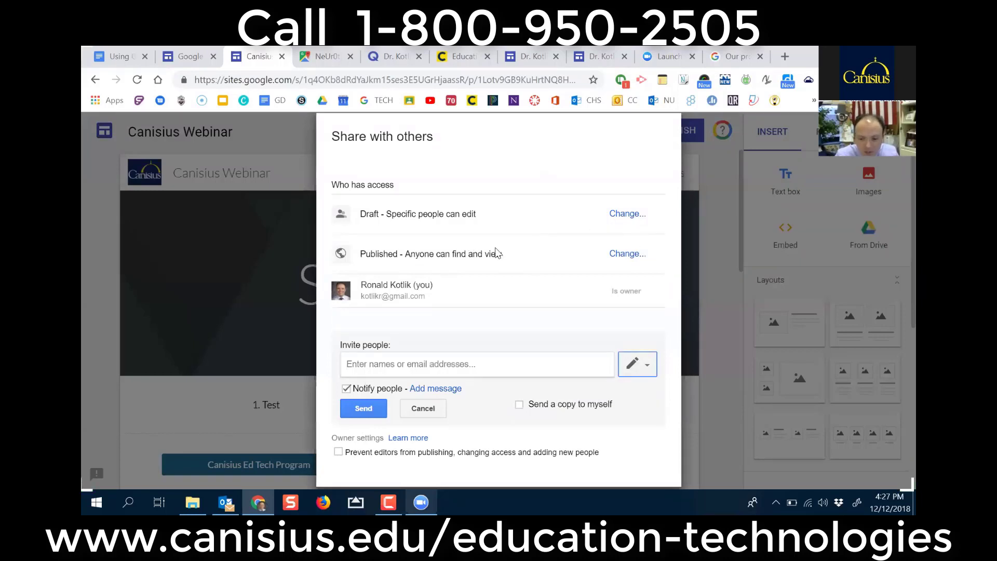
pyautogui.click(623, 214)
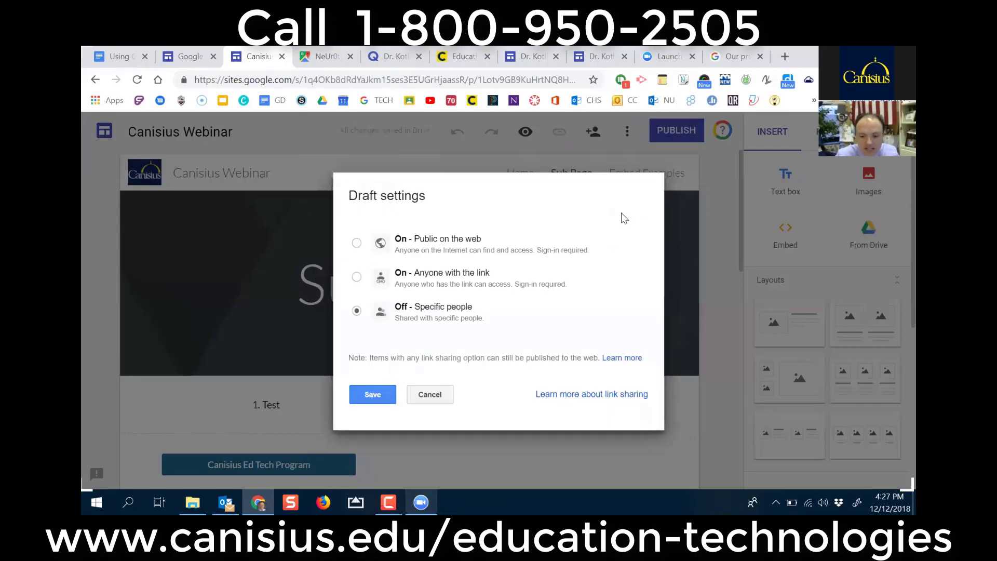
pyautogui.click(431, 395)
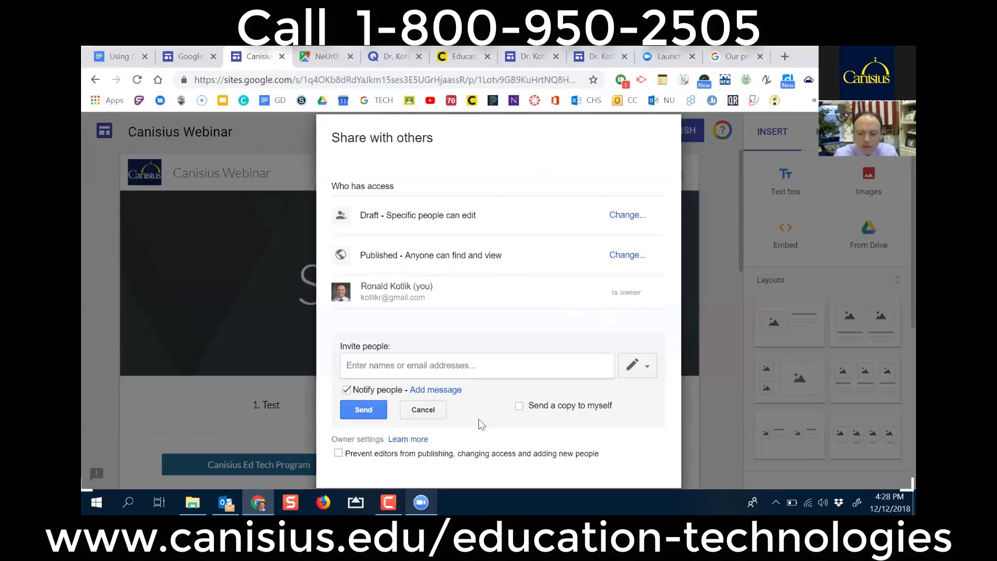
# Step: Close the sharing settings and look over the Sub Page content from the header to the embedded HIS 274 calendar
pyautogui.hotkey('ctrl', '-')
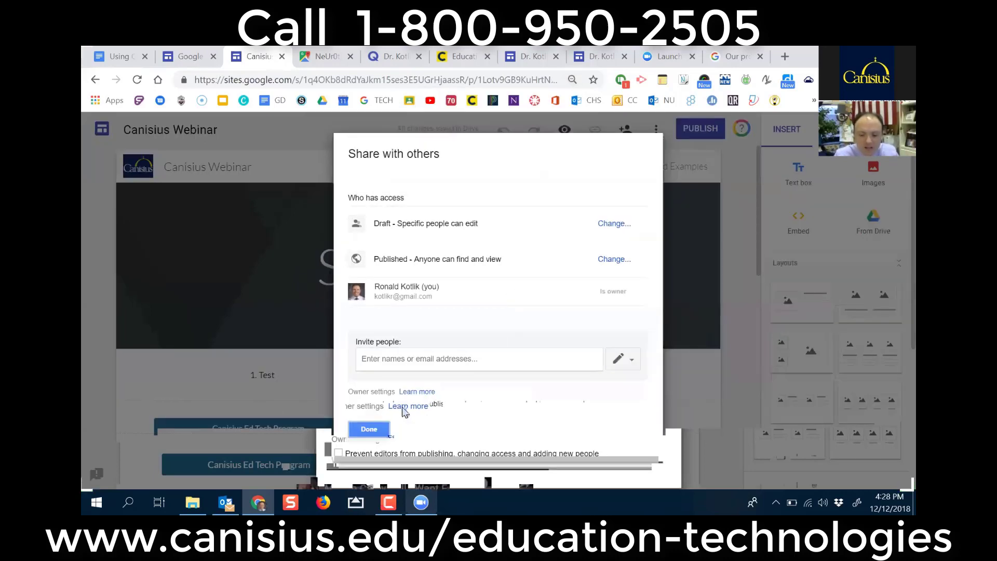
pyautogui.click(370, 431)
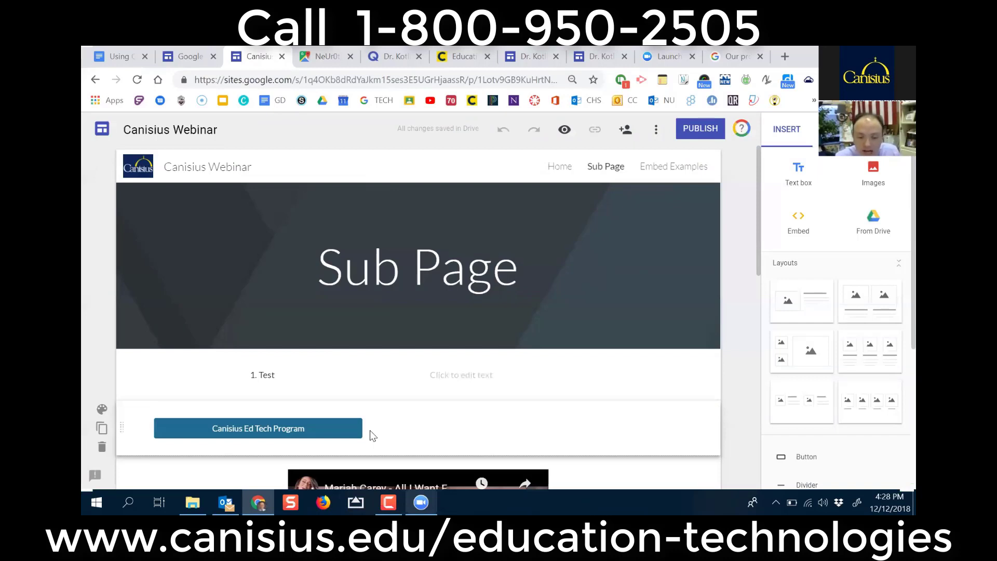
pyautogui.moveTo(133, 322)
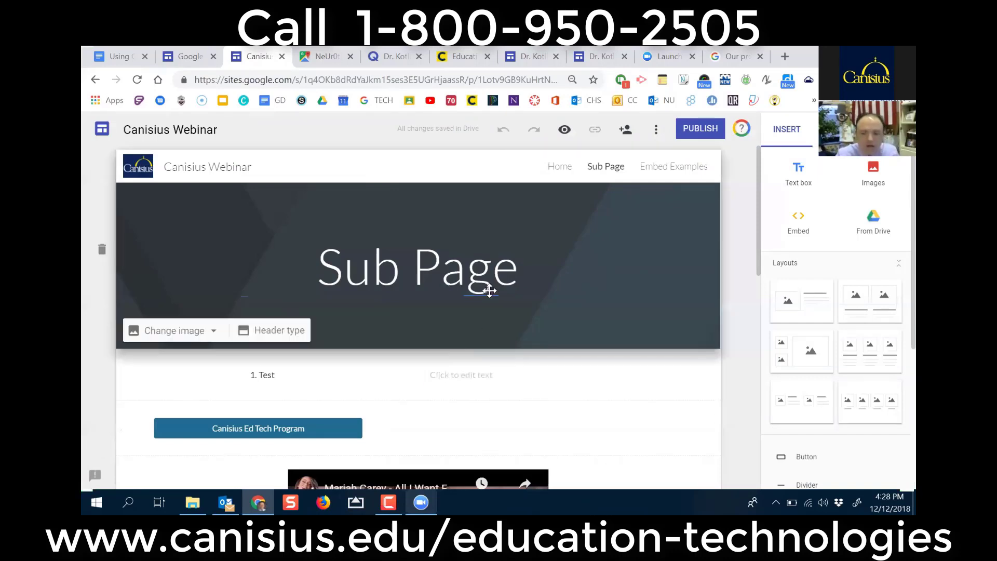
pyautogui.scroll(-5, 490, 291)
pyautogui.scroll(5, 488, 289)
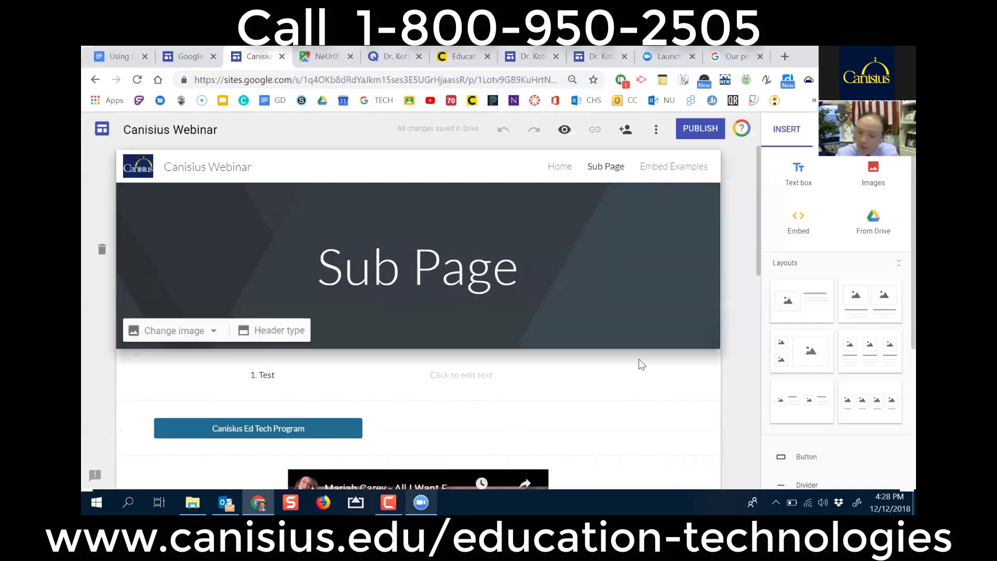
pyautogui.scroll(-2, 565, 400)
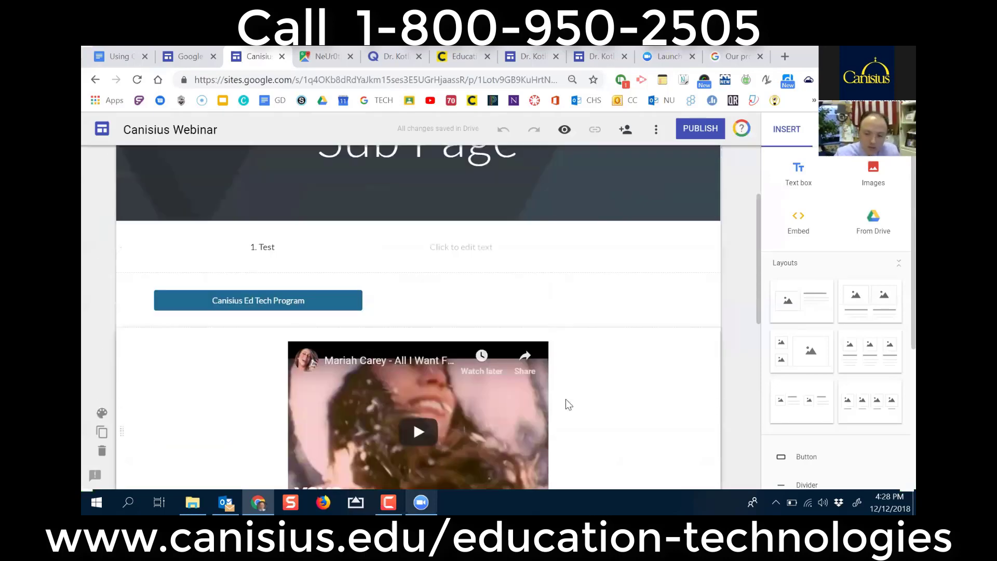
pyautogui.scroll(-2, 527, 289)
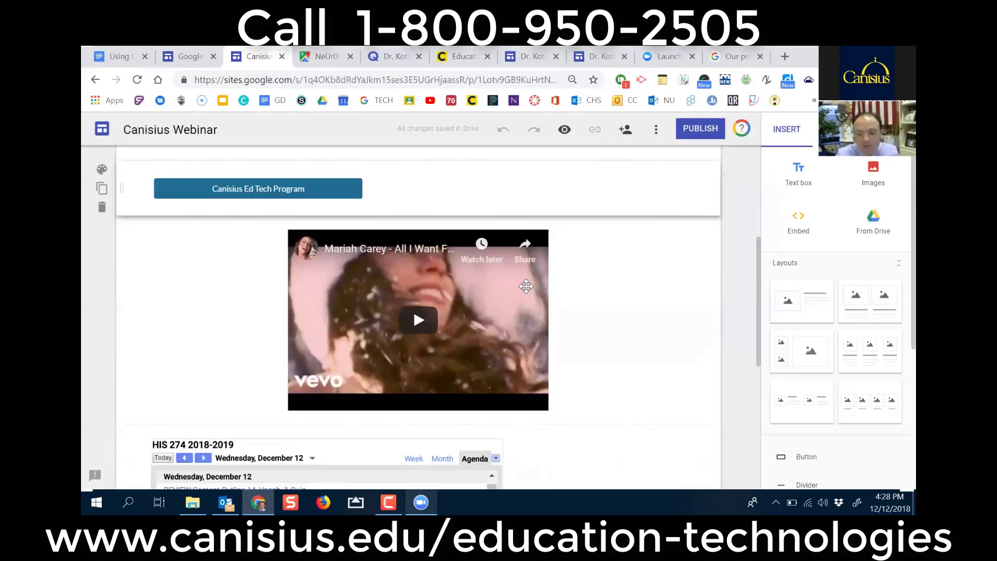
pyautogui.scroll(-5, 527, 289)
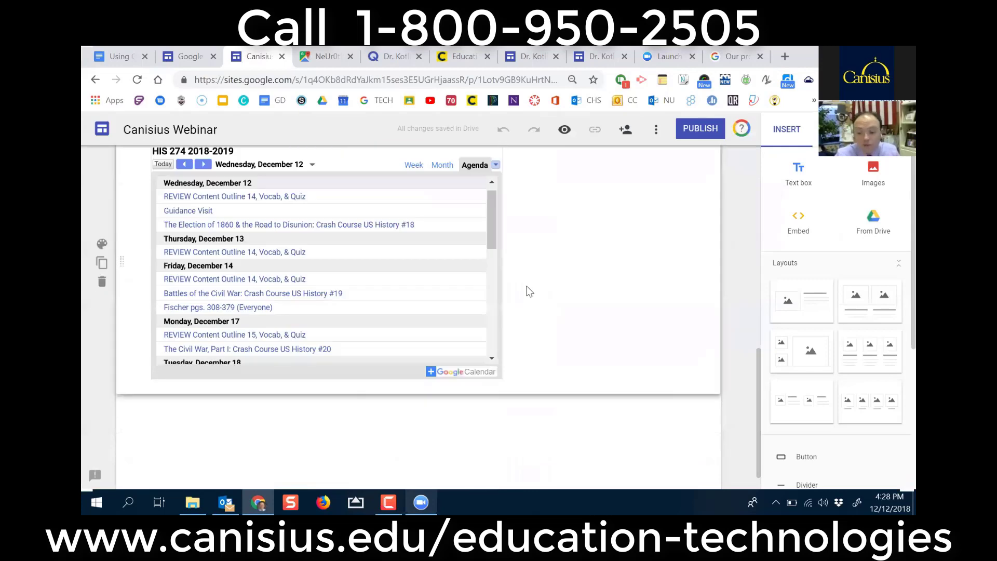
pyautogui.scroll(-1, 529, 291)
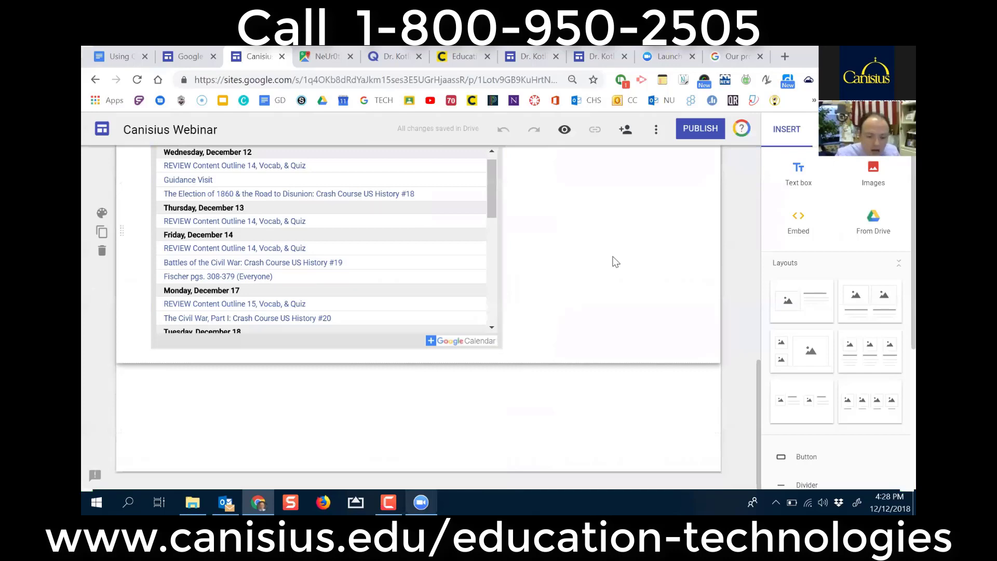
pyautogui.scroll(3, 615, 261)
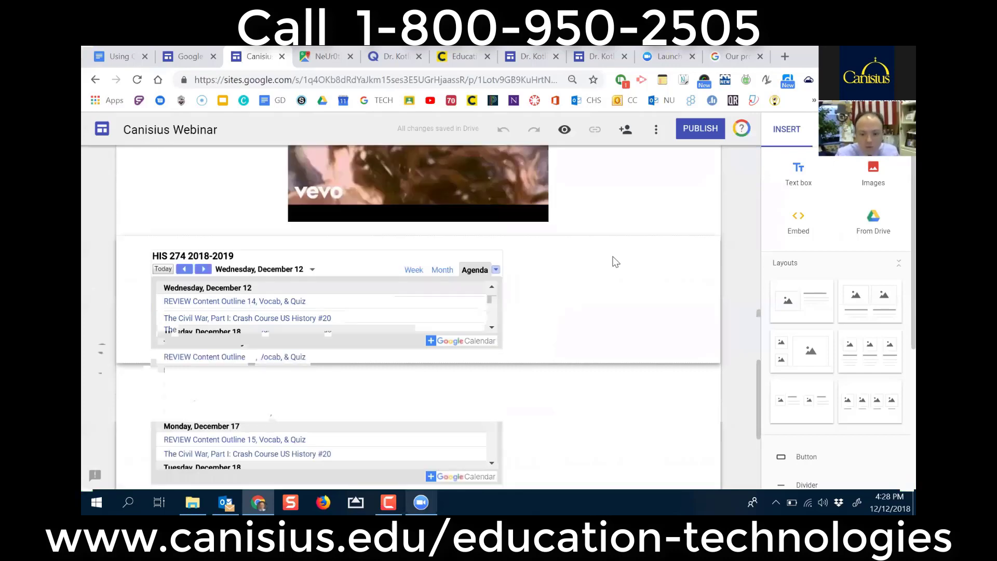
pyautogui.scroll(4, 616, 261)
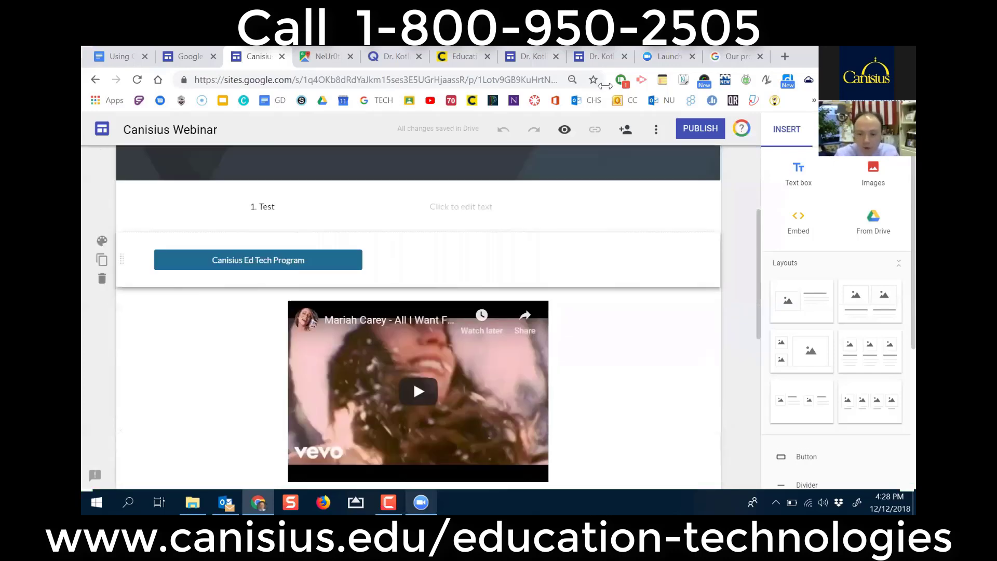
# Step: Check the additional site options, examine the web address and custom URL settings for publishing, and leave without publishing
pyautogui.click(656, 130)
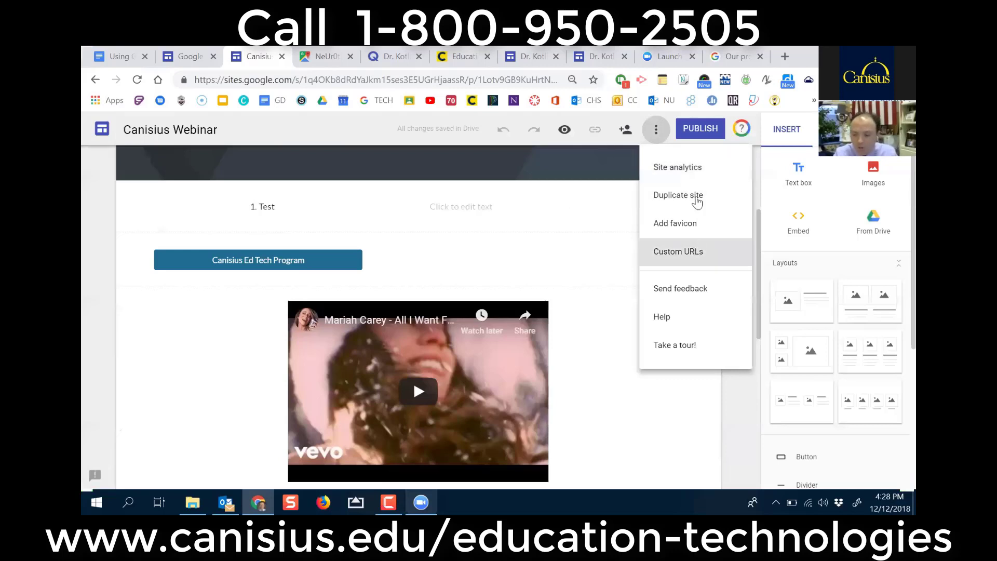
pyautogui.click(731, 413)
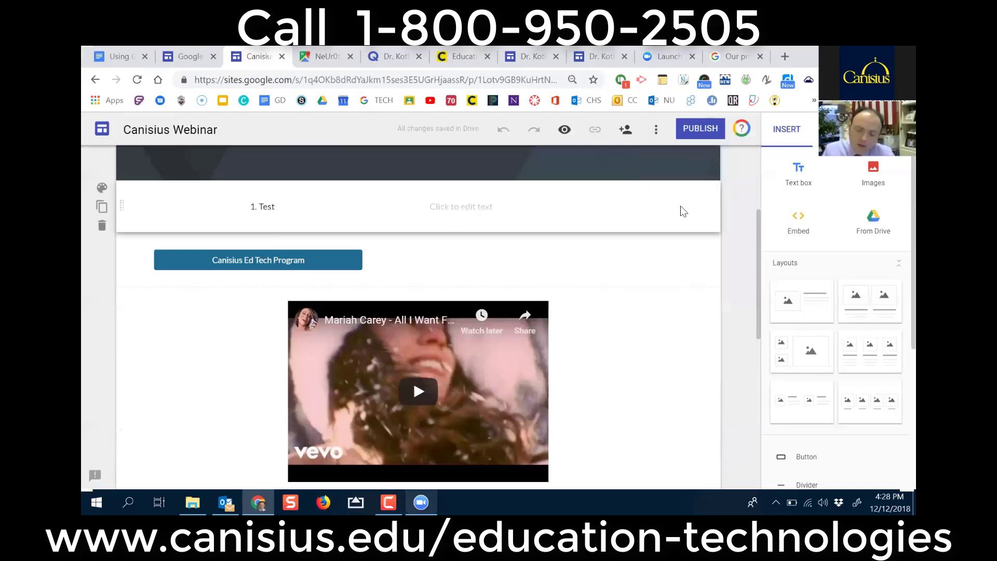
pyautogui.click(694, 134)
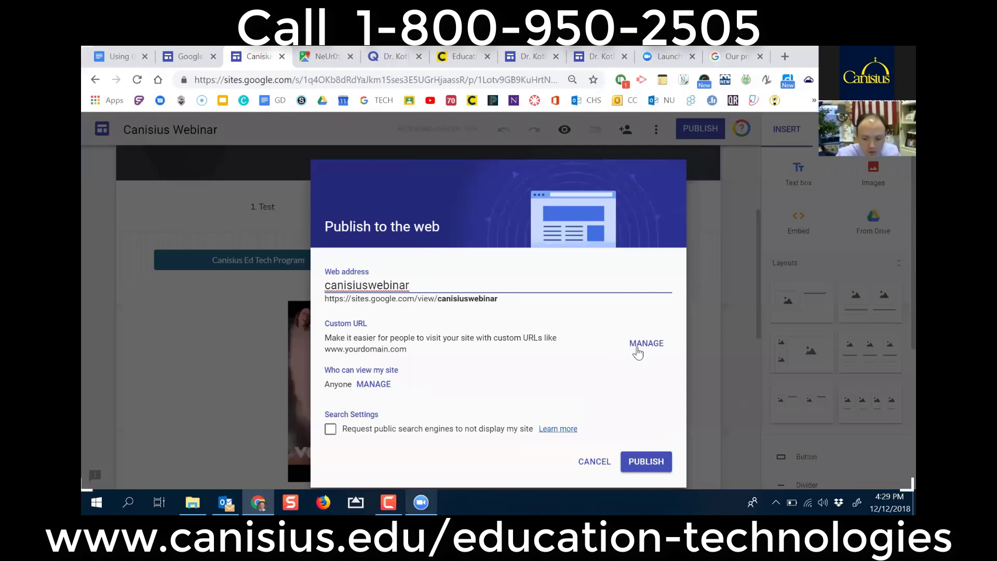
pyautogui.click(639, 345)
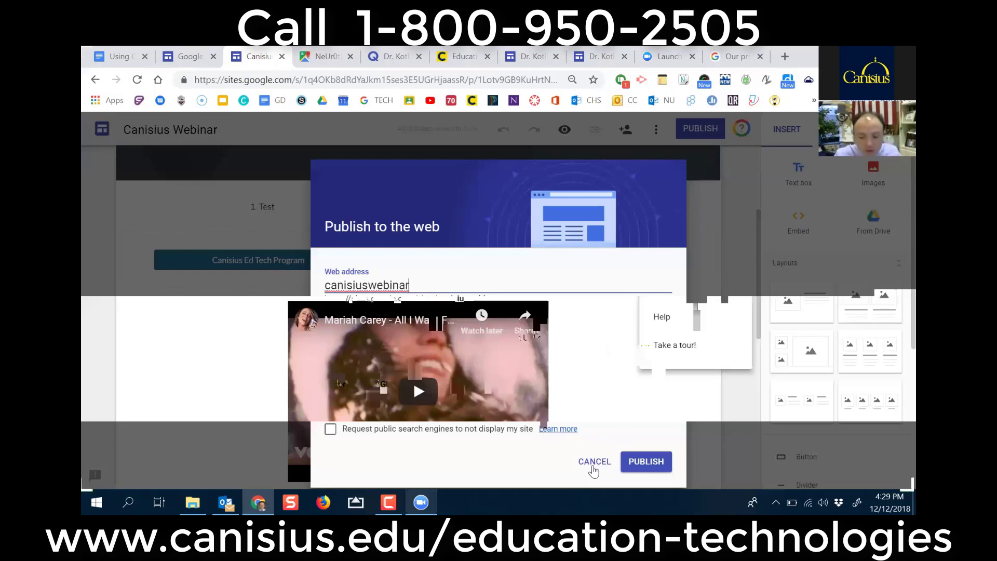
pyautogui.click(595, 461)
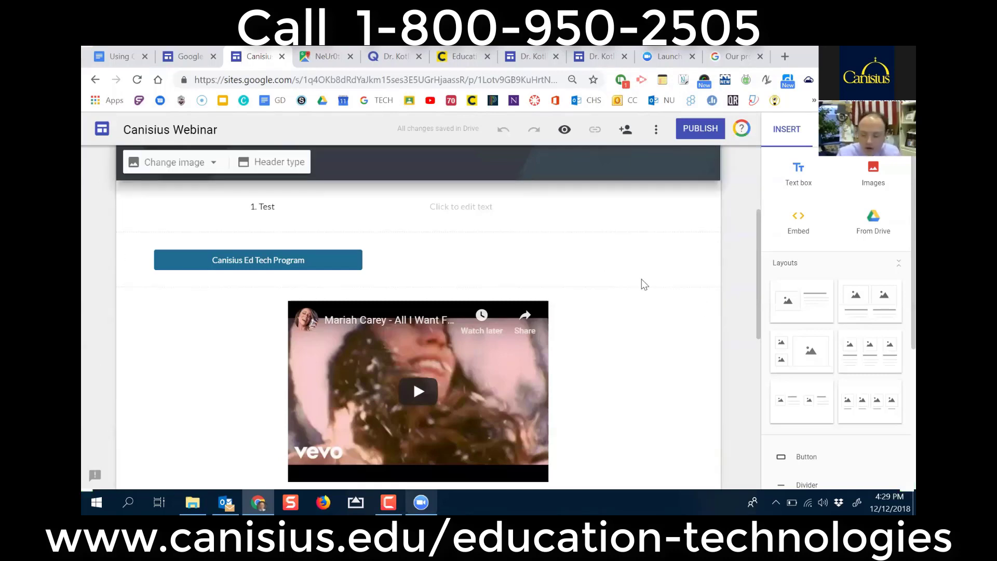
pyautogui.scroll(-8, 655, 343)
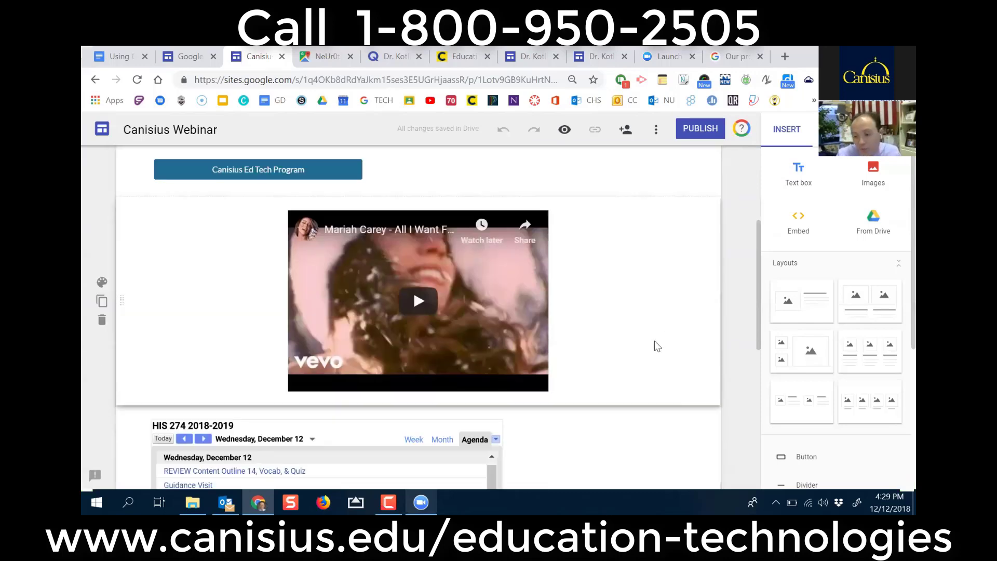
pyautogui.scroll(-1, 655, 341)
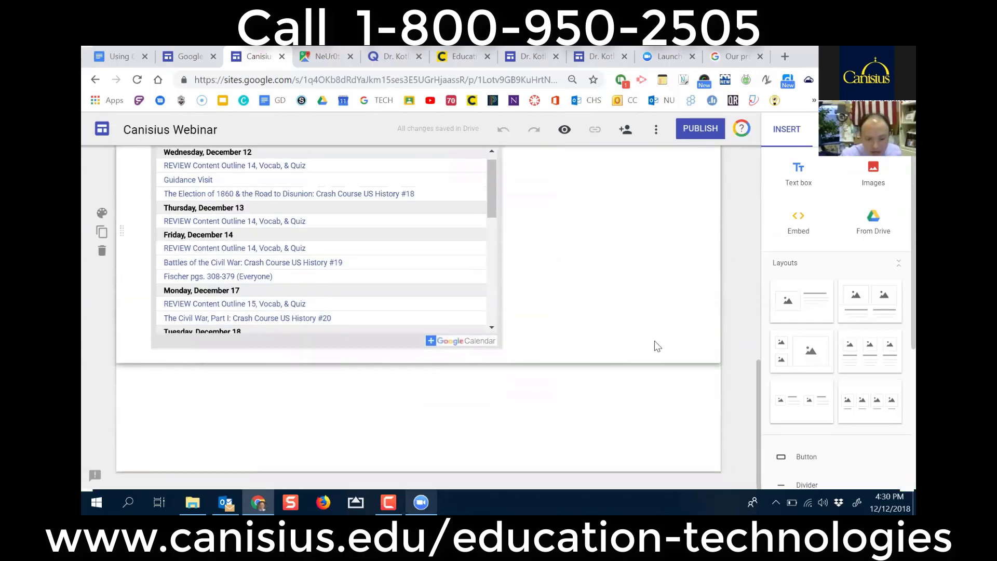
pyautogui.scroll(10, 654, 341)
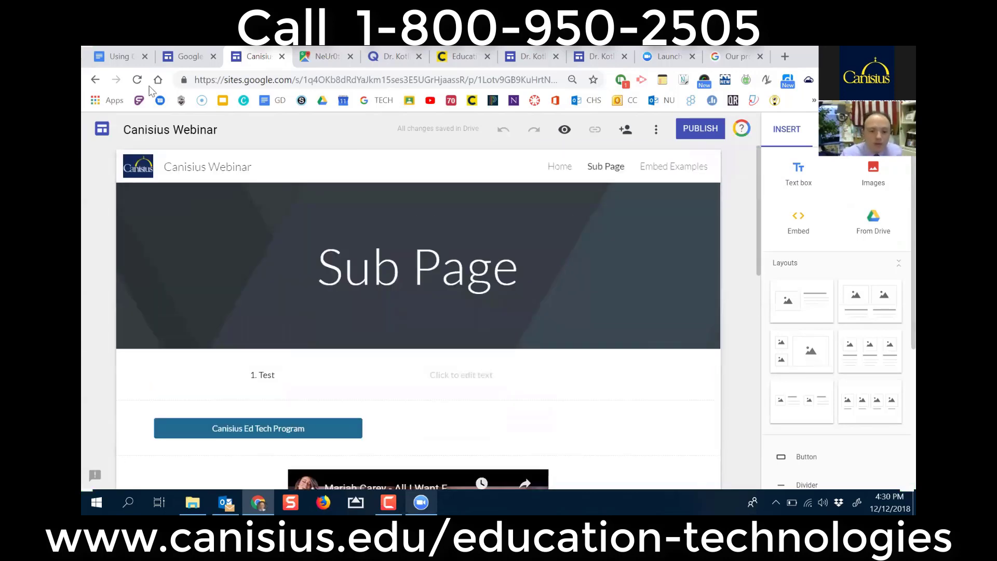
# Step: Switch to the webinar outline in Google Docs and review its tutorial links through the Example Project & Sites section
pyautogui.click(121, 57)
pyautogui.scroll(-3, 514, 353)
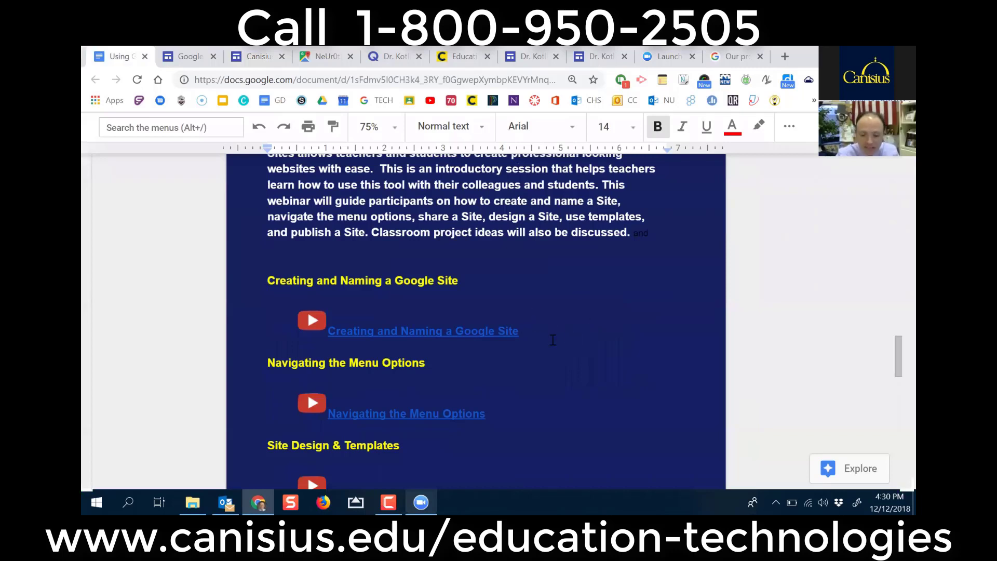
pyautogui.scroll(-3, 553, 340)
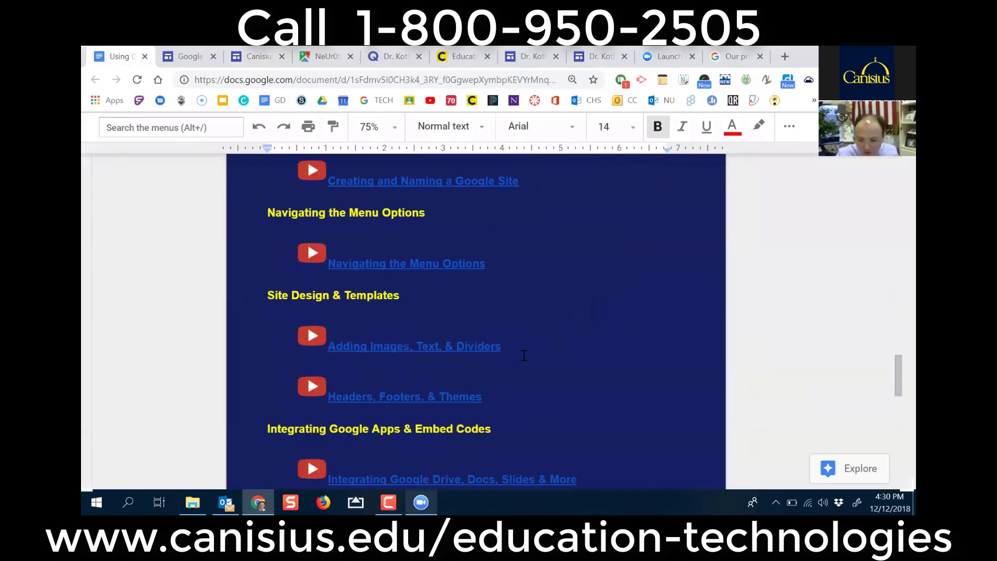
pyautogui.scroll(-4, 524, 356)
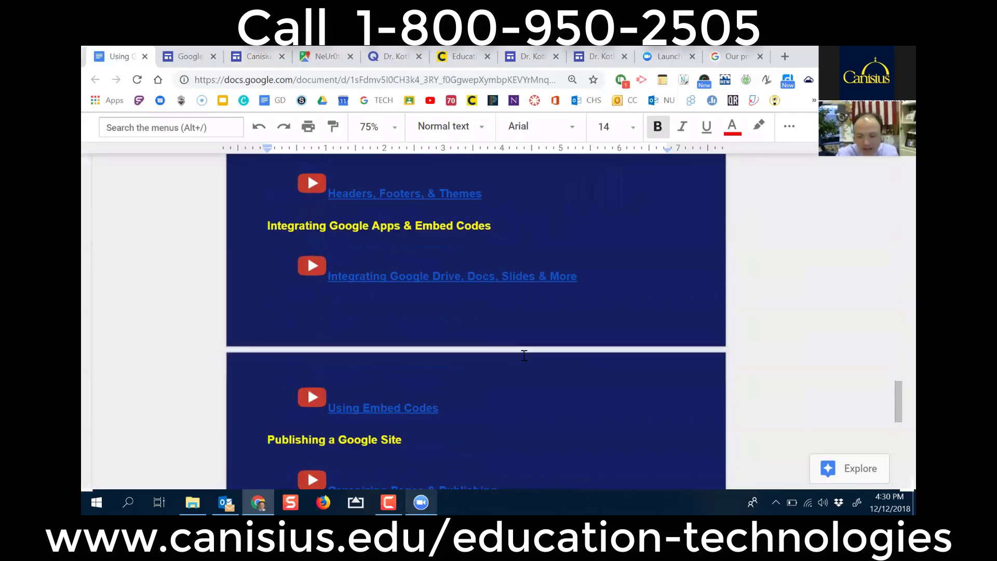
pyautogui.scroll(-4, 524, 356)
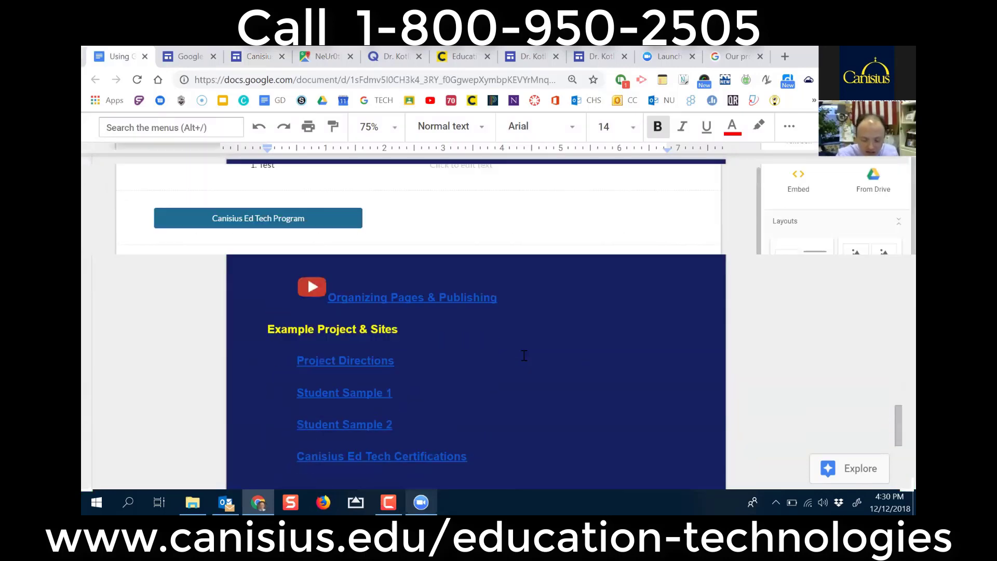
pyautogui.scroll(-1, 524, 355)
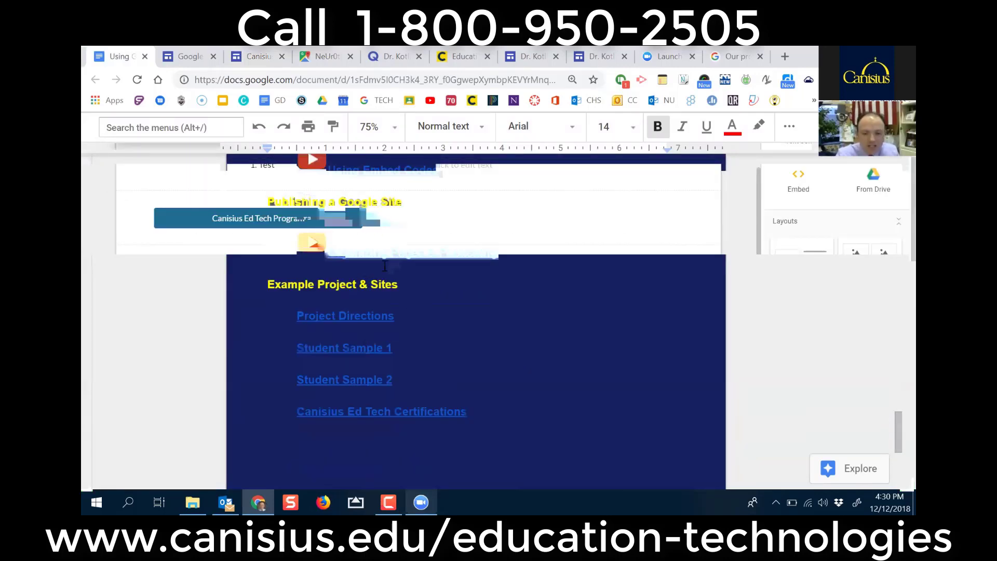